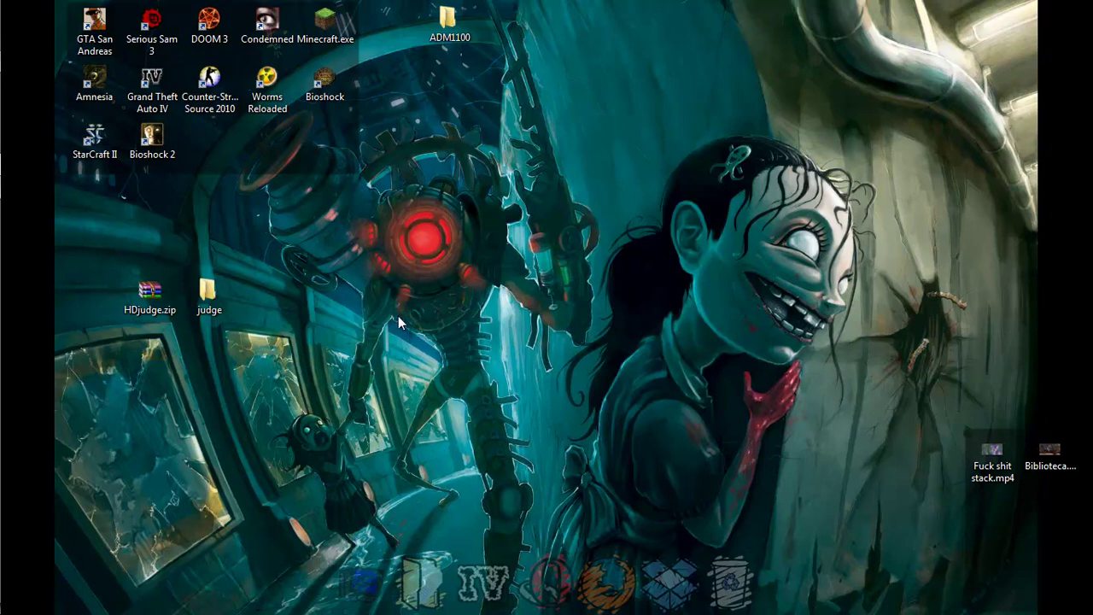
Reveal the auto-hidden taskbar listing the Deftones track and the Characters and Family Guy folders
{"action": "mouse_move", "coordinate": [2, 263]}
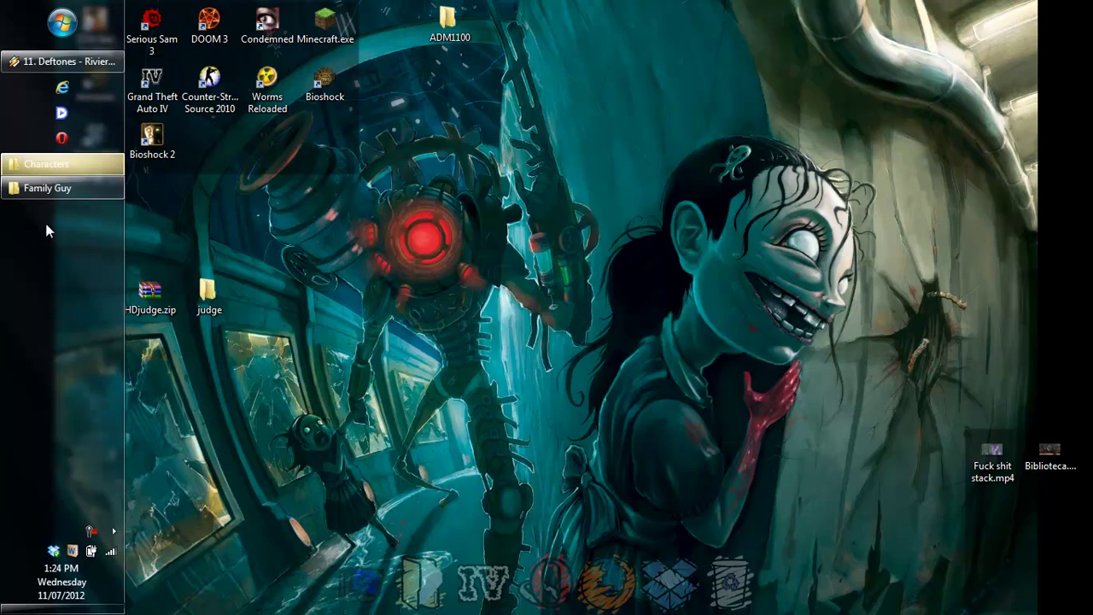
{"action": "left_click", "coordinate": [58, 146]}
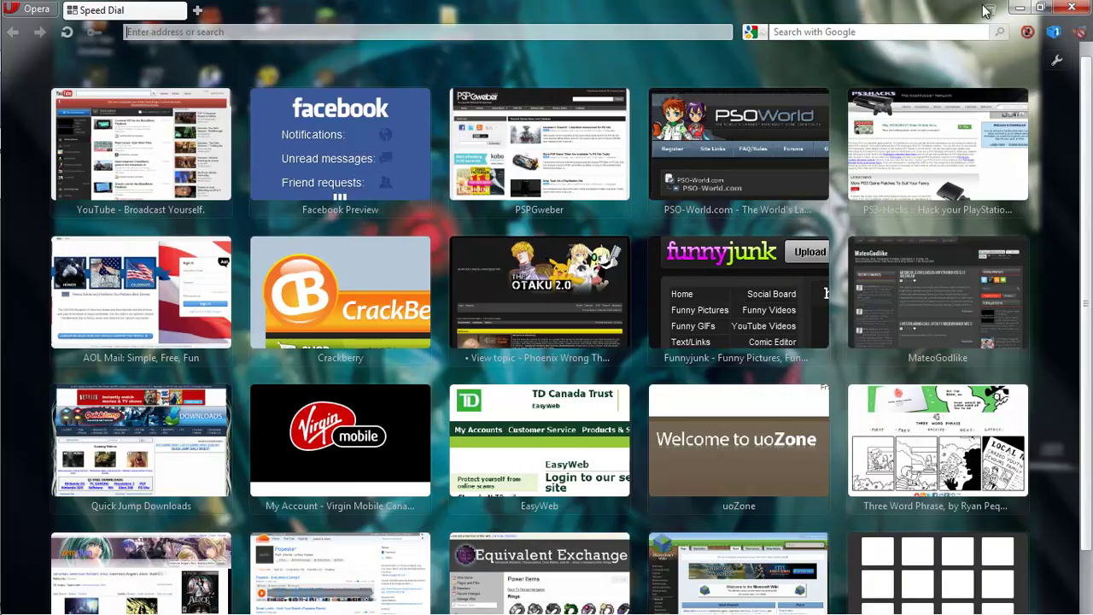
{"action": "left_click", "coordinate": [1020, 7]}
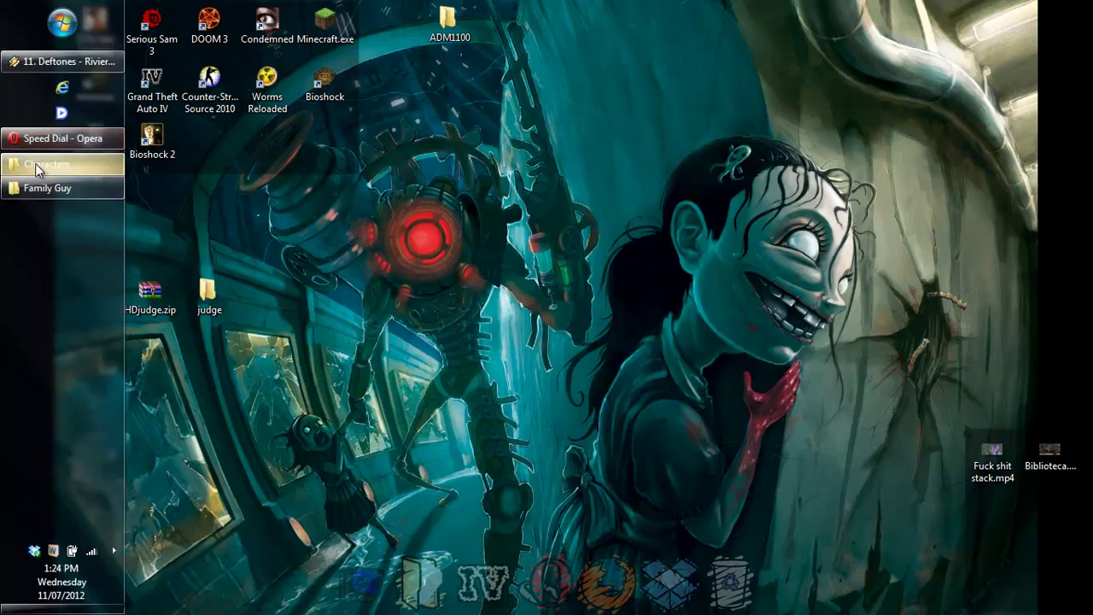
Bring Opera back and look over the Court Records homepage at court-records.net
{"action": "left_click", "coordinate": [37, 141]}
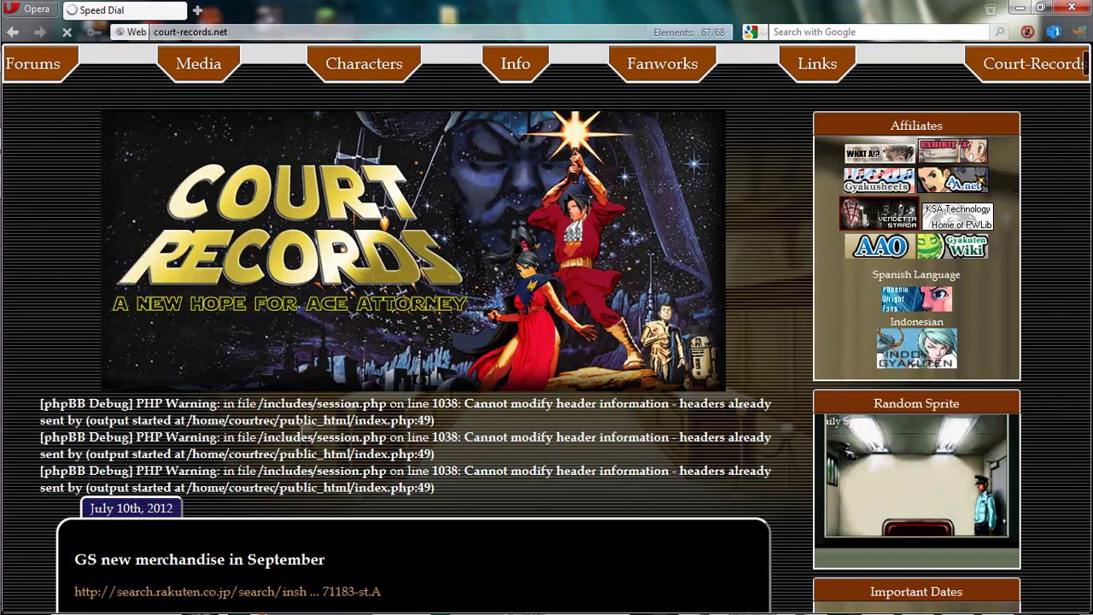
{"action": "scroll", "coordinate": [290, 443], "scroll_direction": "down", "scroll_amount": 1}
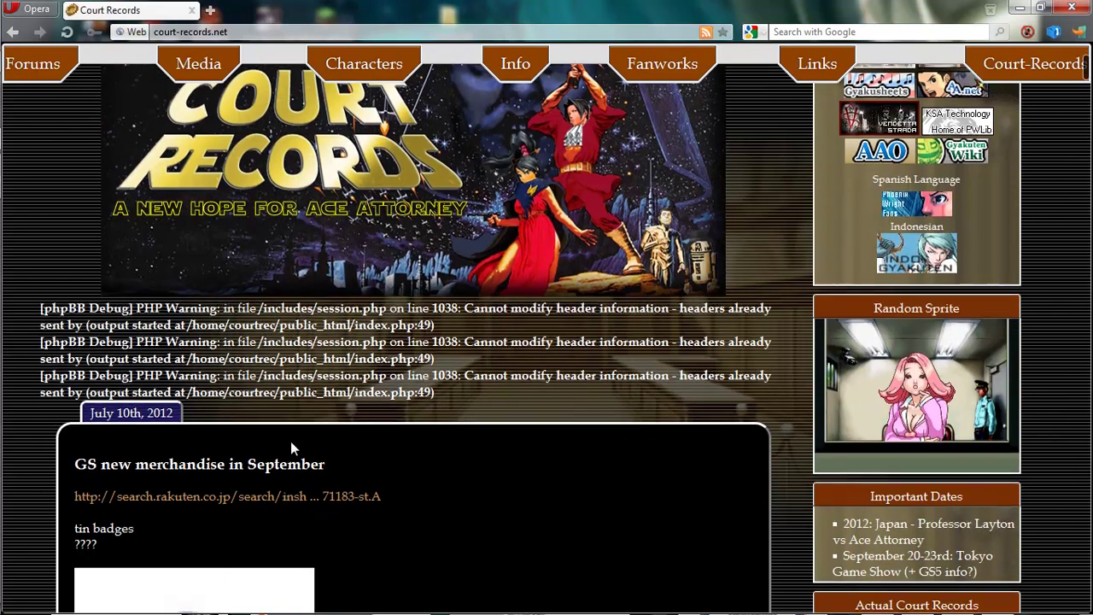
{"action": "scroll", "coordinate": [284, 413], "scroll_direction": "up", "scroll_amount": 1}
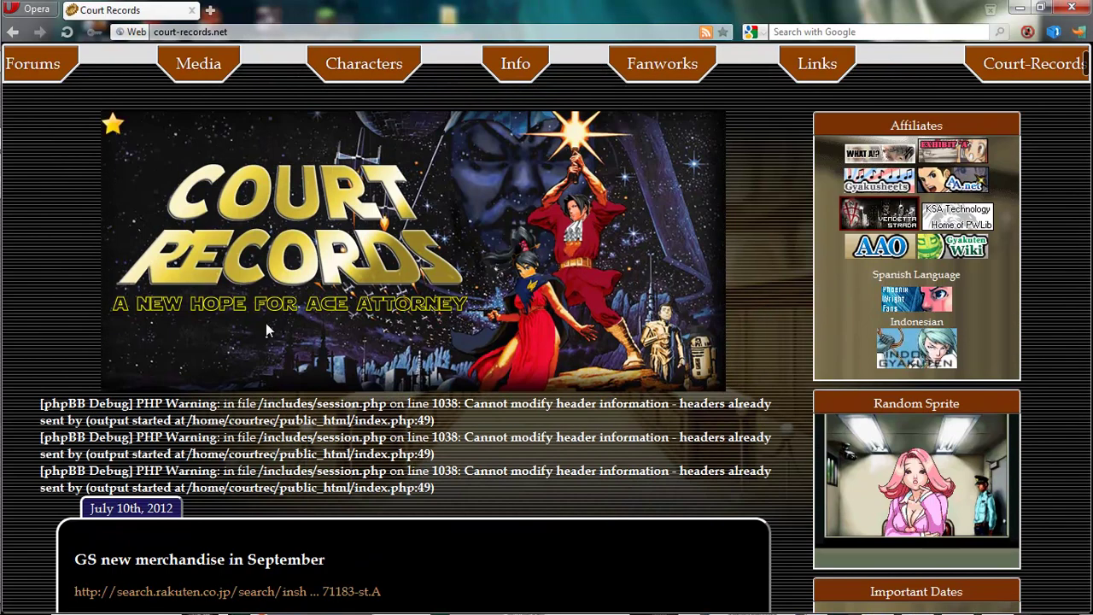
Go to the Media page and load Animations and Locations in background tabs
{"action": "left_click", "coordinate": [211, 69]}
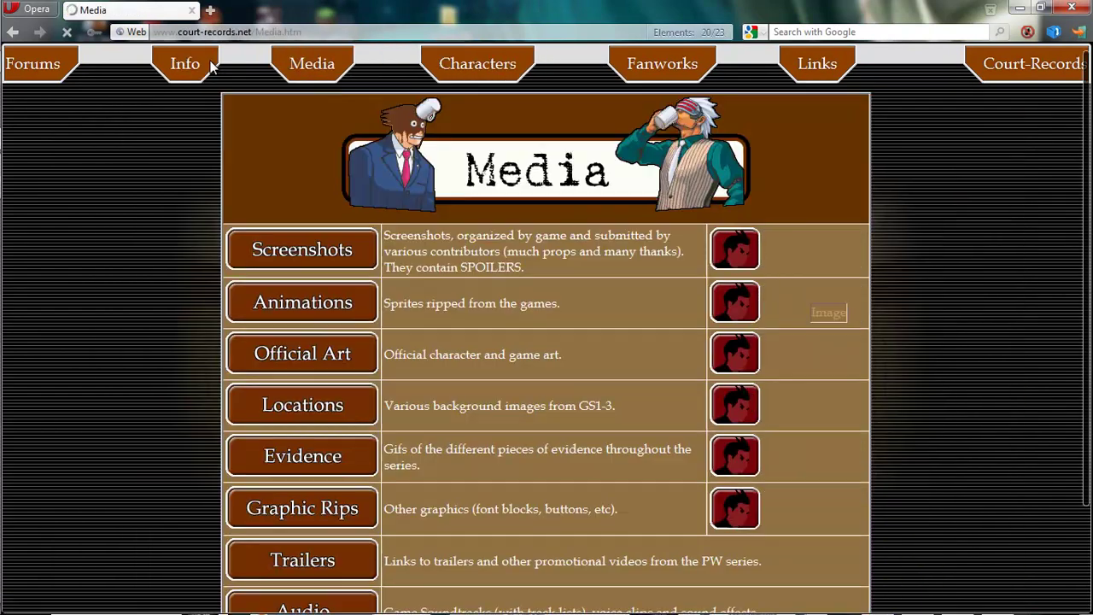
{"action": "scroll", "coordinate": [197, 158], "scroll_direction": "down", "scroll_amount": 1}
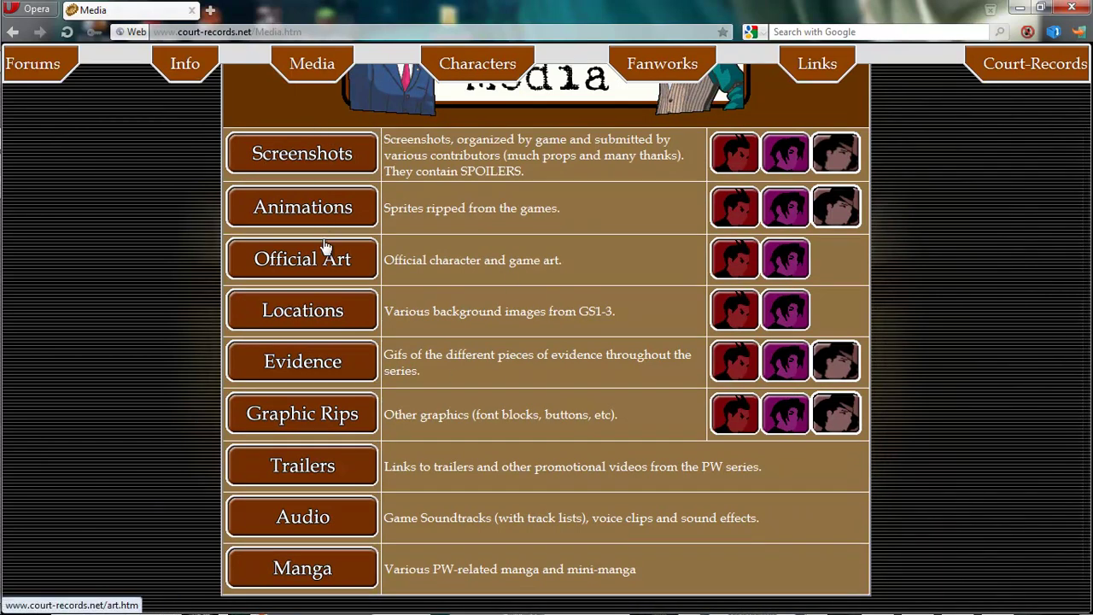
{"action": "scroll", "coordinate": [407, 320], "scroll_direction": "down", "scroll_amount": 1}
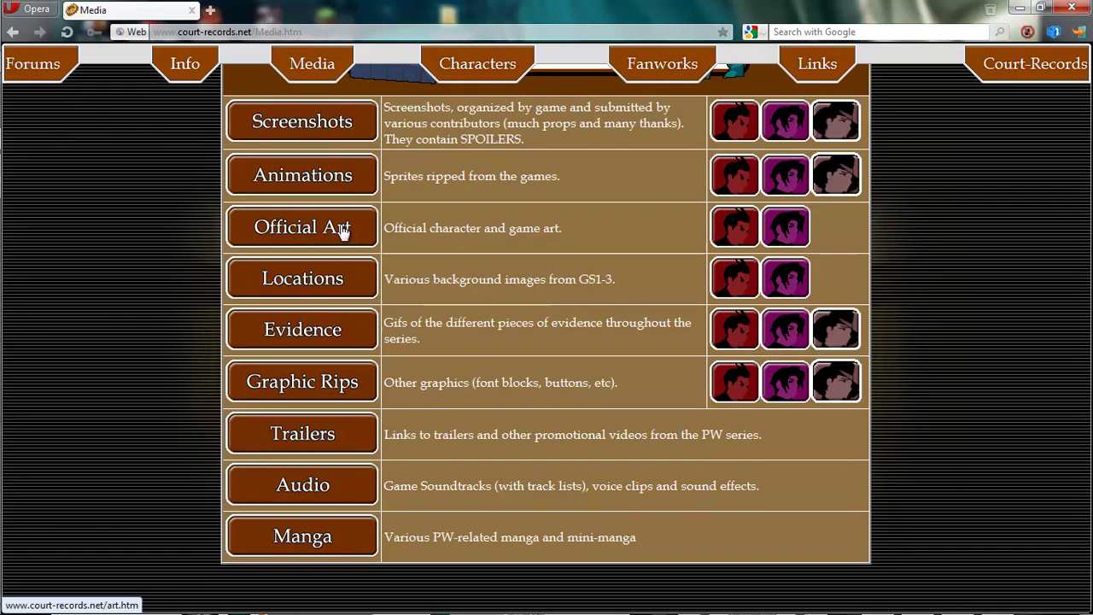
{"action": "middle_click", "coordinate": [327, 182]}
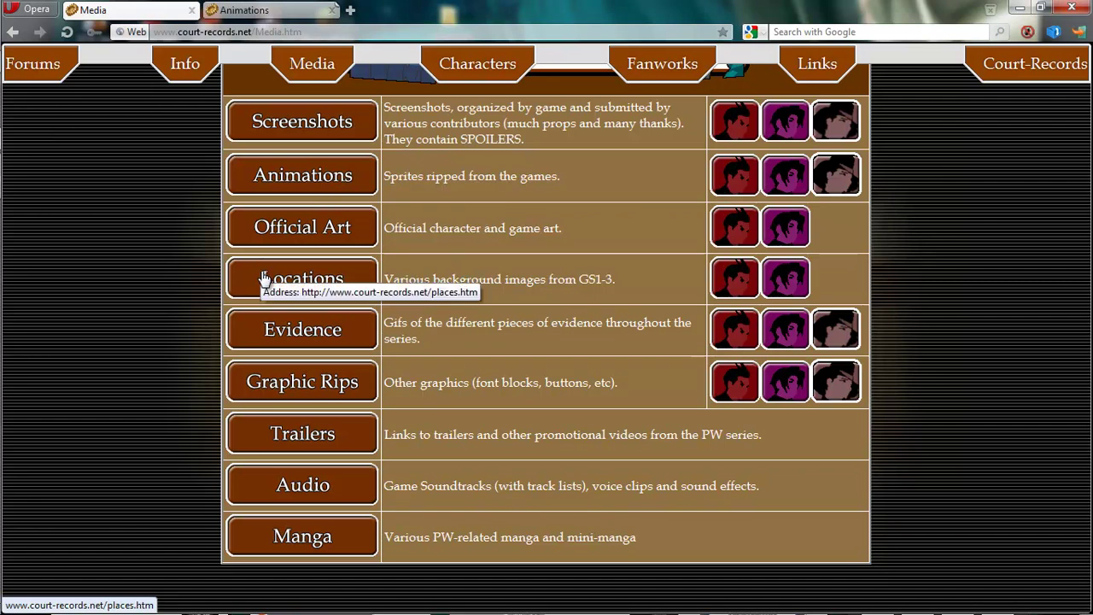
{"action": "middle_click", "coordinate": [331, 287]}
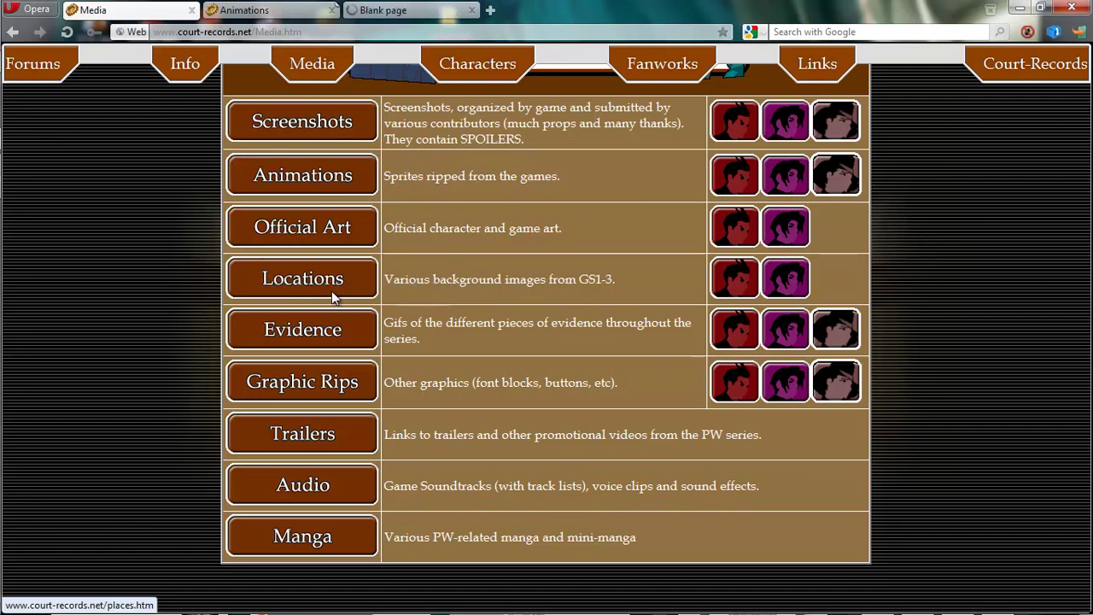
Switch to the Animations tab and scroll through its sprite categories
{"action": "left_click", "coordinate": [301, 13]}
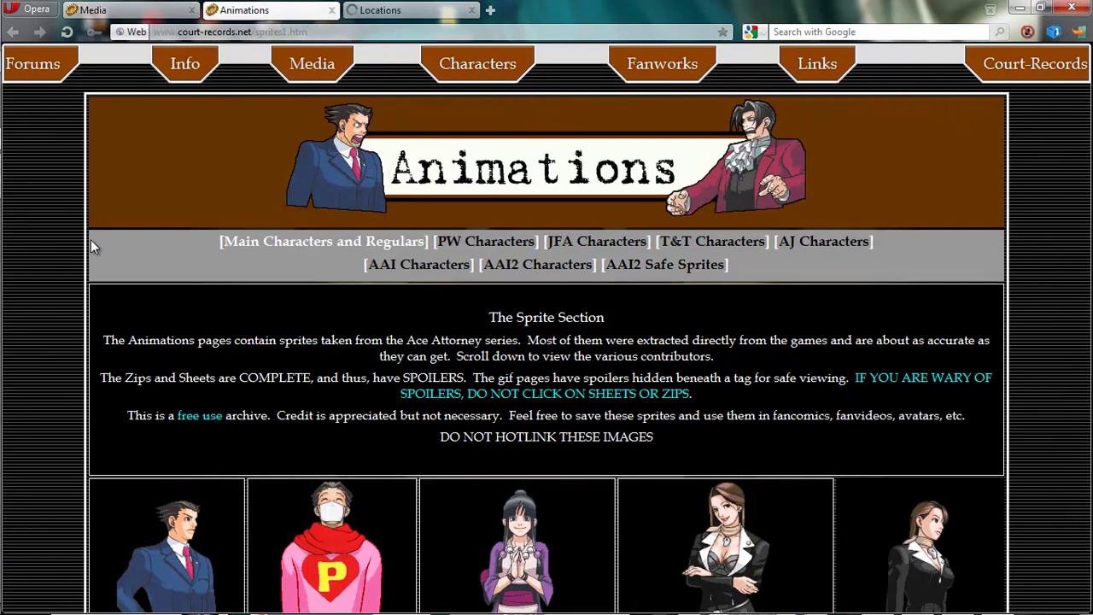
{"action": "scroll", "coordinate": [120, 252], "scroll_direction": "down", "scroll_amount": 3}
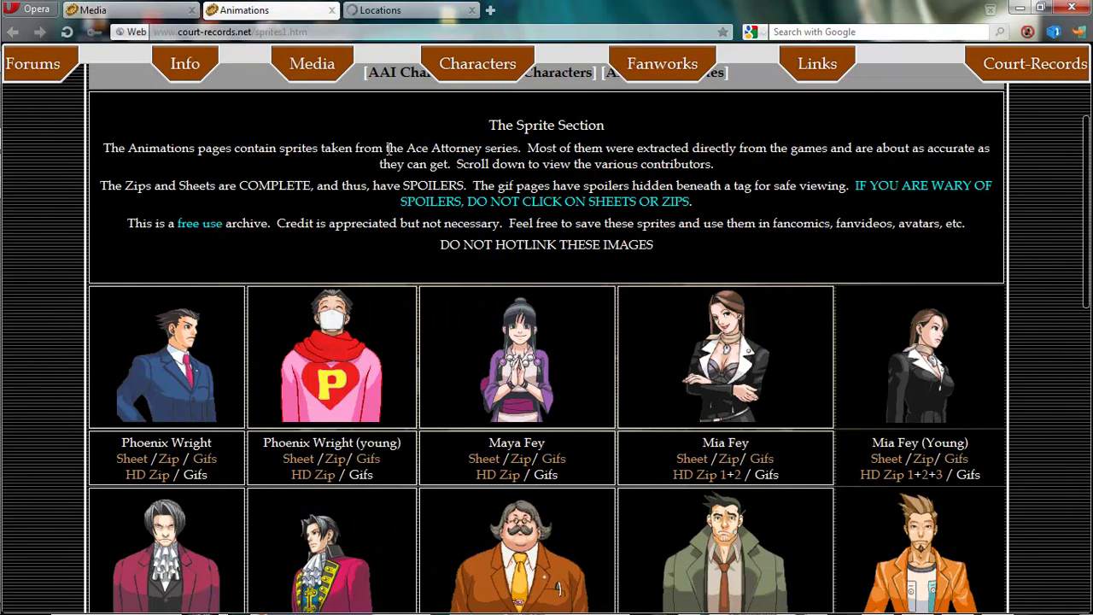
{"action": "scroll", "coordinate": [286, 164], "scroll_direction": "up", "scroll_amount": 2}
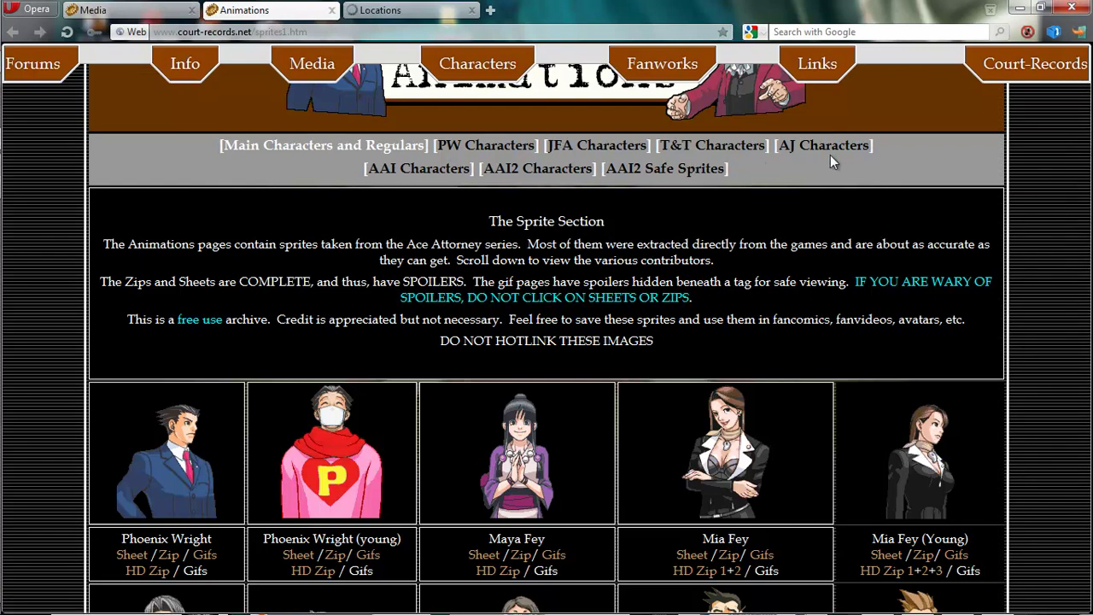
{"action": "scroll", "coordinate": [759, 450], "scroll_direction": "down", "scroll_amount": 3}
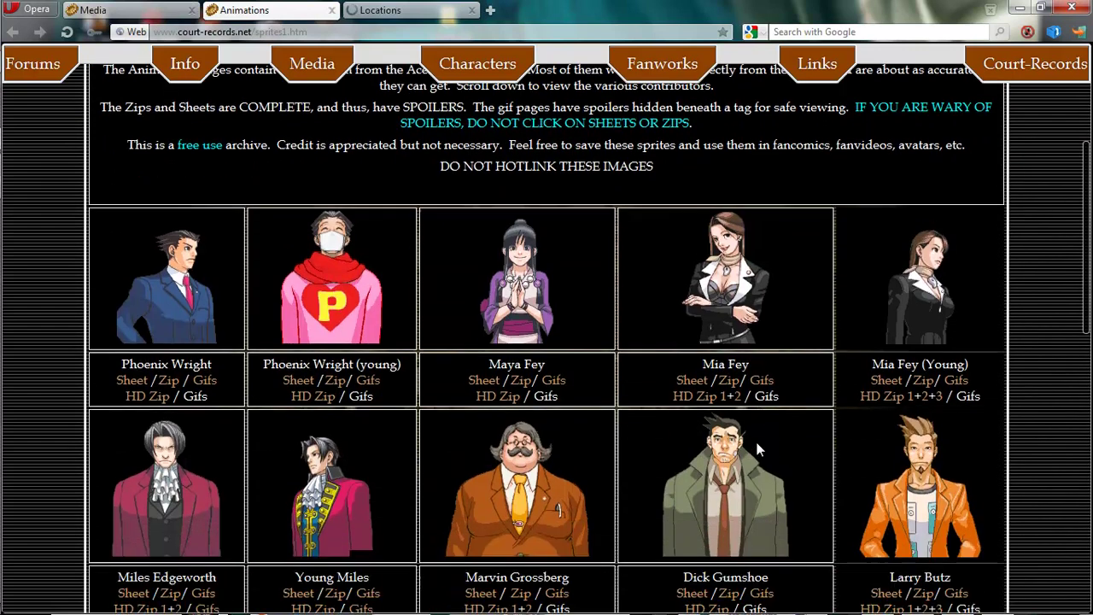
{"action": "scroll", "coordinate": [758, 450], "scroll_direction": "down", "scroll_amount": 1}
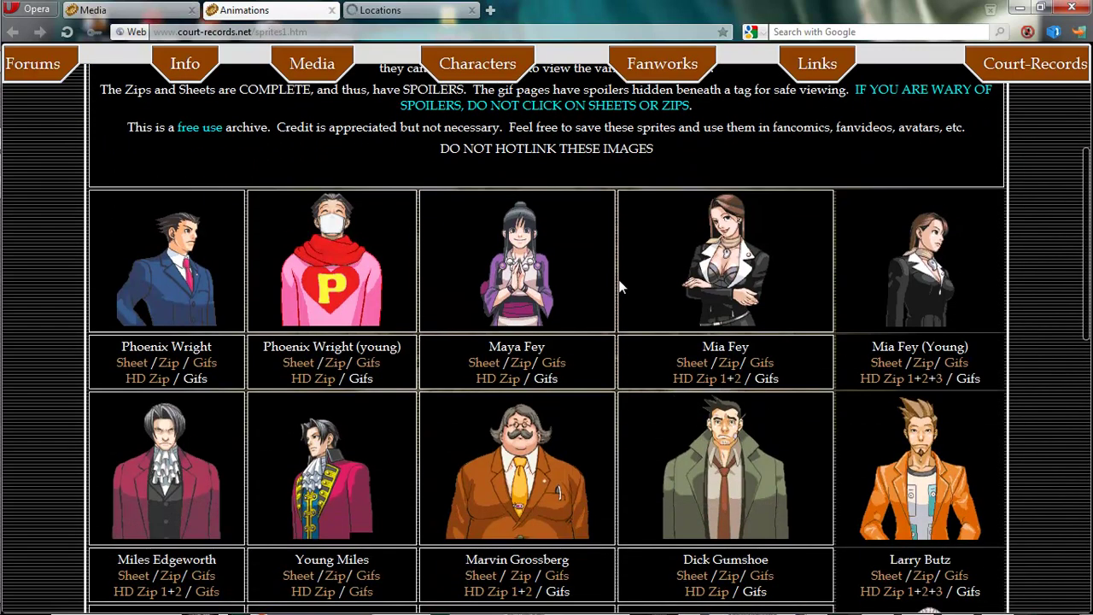
{"action": "scroll", "coordinate": [621, 295], "scroll_direction": "down", "scroll_amount": 6}
{"action": "scroll", "coordinate": [666, 435], "scroll_direction": "up", "scroll_amount": 10}
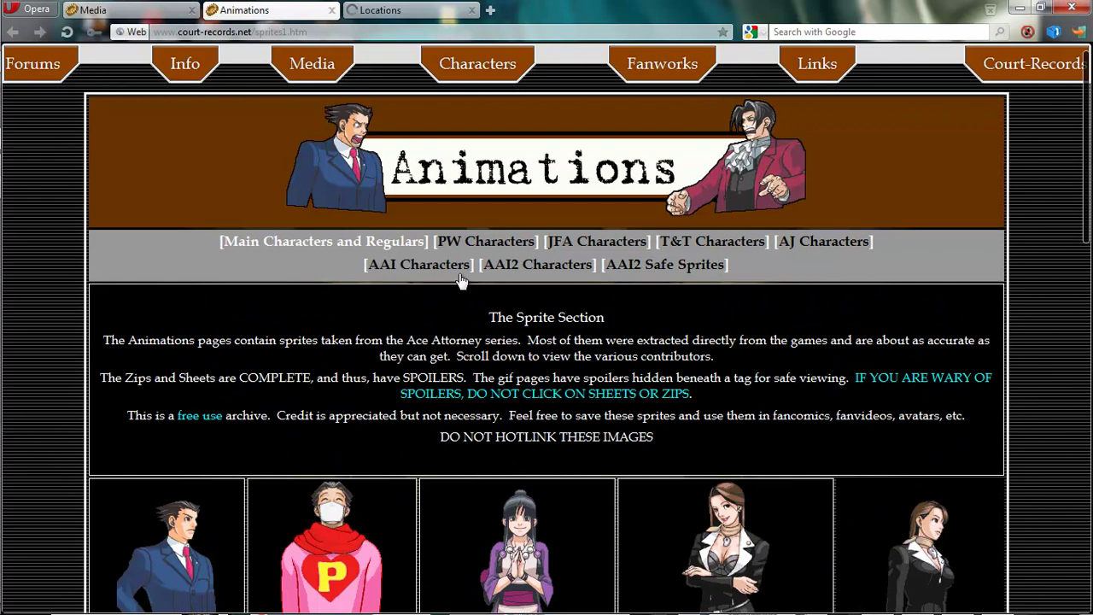
Open the AAI Characters sprite grid and scroll through the character portraits
{"action": "left_click", "coordinate": [475, 251]}
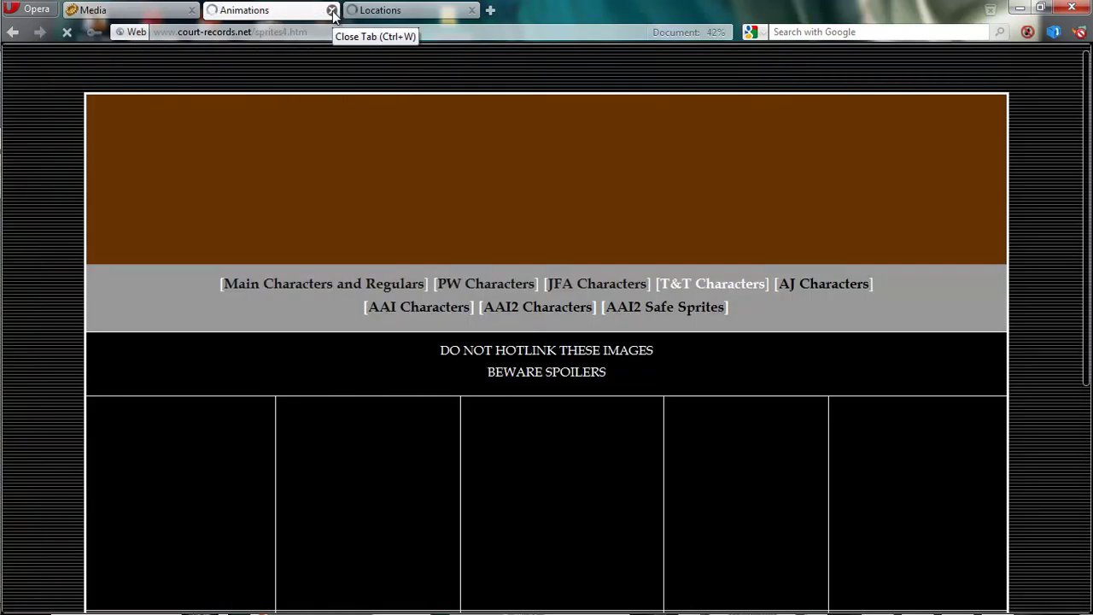
{"action": "scroll", "coordinate": [308, 342], "scroll_direction": "down", "scroll_amount": 5}
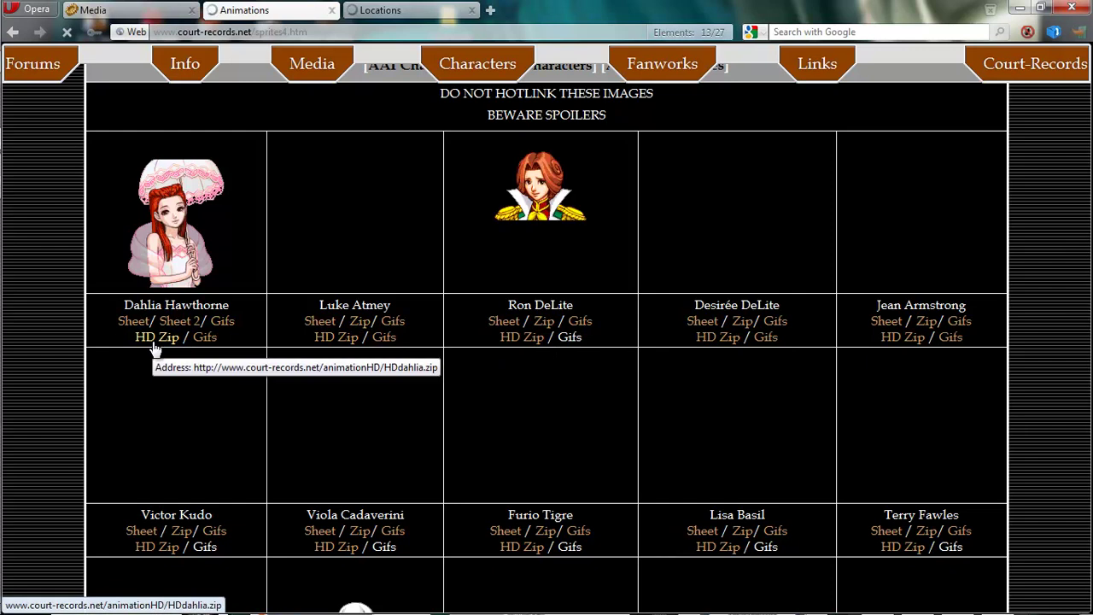
{"action": "scroll", "coordinate": [559, 385], "scroll_direction": "down", "scroll_amount": 3}
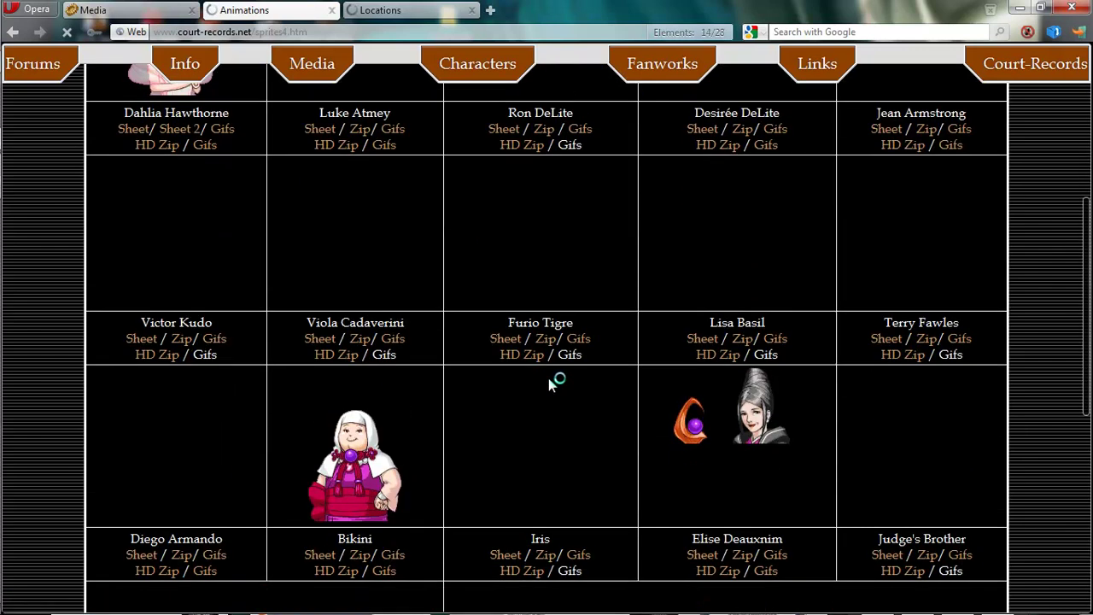
{"action": "scroll", "coordinate": [546, 402], "scroll_direction": "up", "scroll_amount": 3}
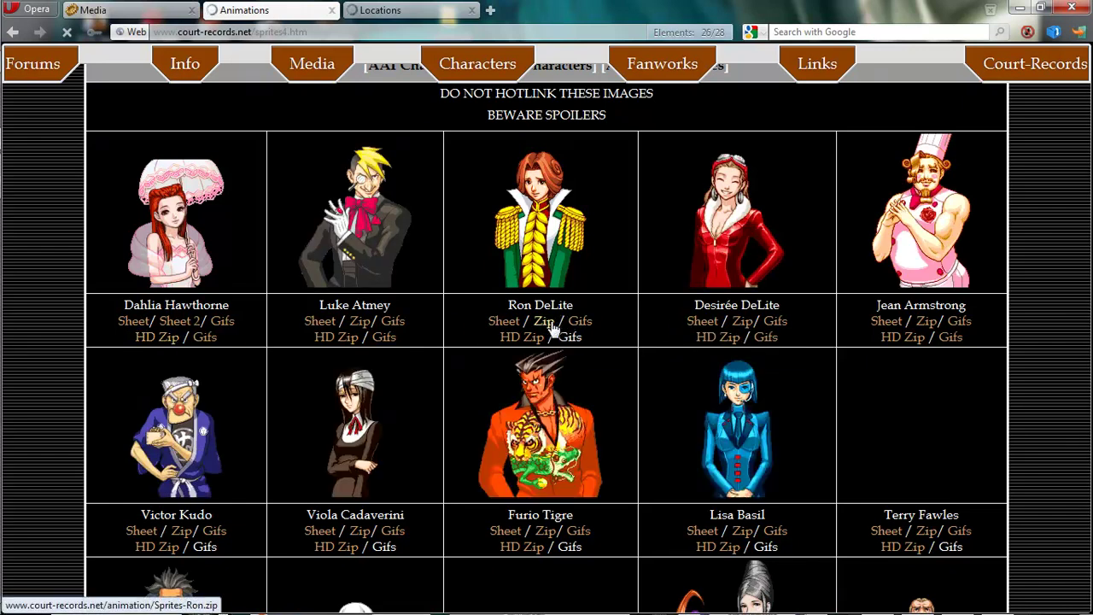
Cancel the Sprites-Ron.zip download and move Opera aside to expose the desktop icons
{"action": "left_click", "coordinate": [544, 321]}
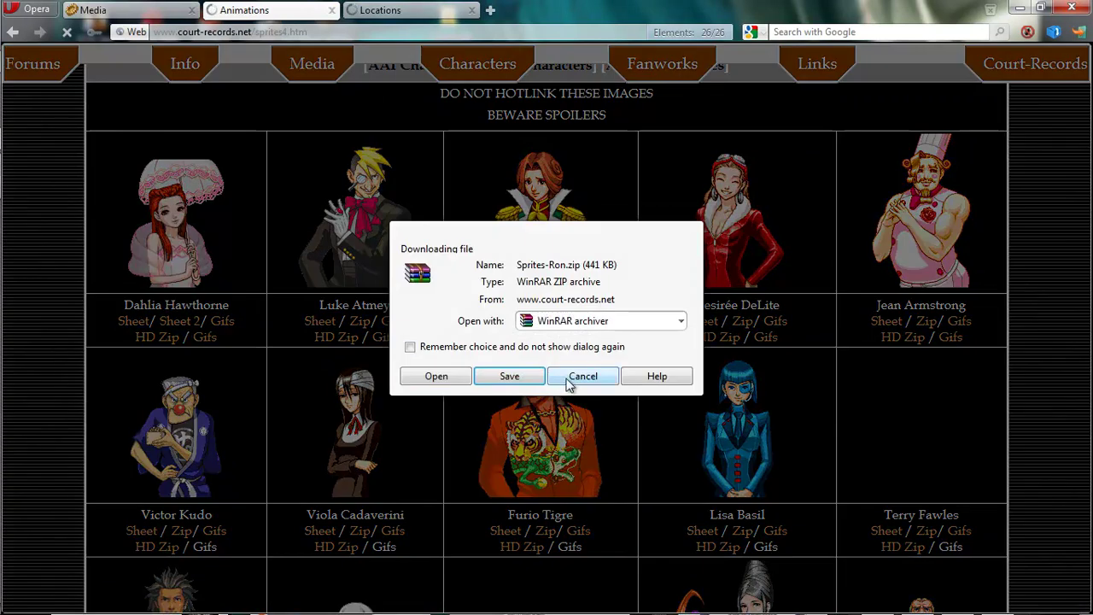
{"action": "left_click", "coordinate": [598, 377]}
{"action": "left_click_drag", "start_coordinate": [574, 3], "coordinate": [839, 246]}
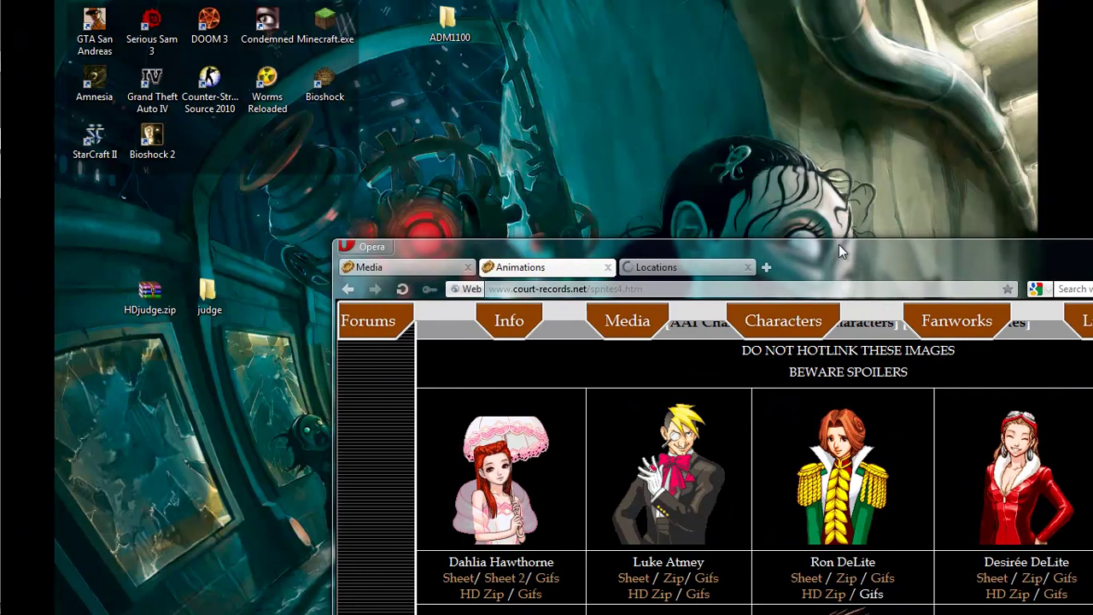
Check in WinRAR that HDjudge.zip holds a judge folder, then close the nag and WinRAR
{"action": "left_click", "coordinate": [149, 295]}
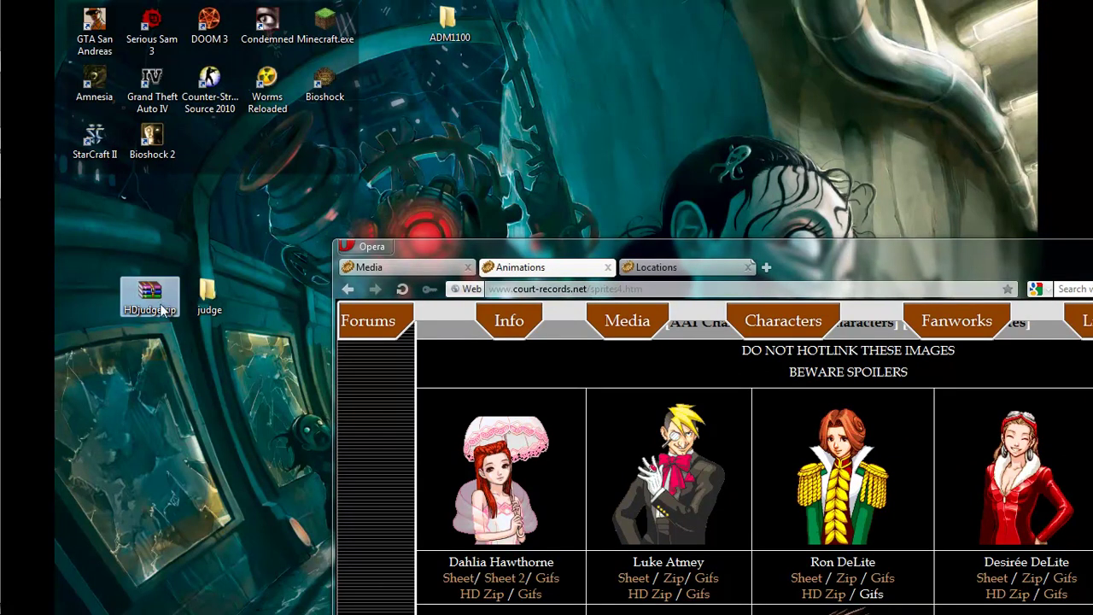
{"action": "double_click", "coordinate": [159, 299]}
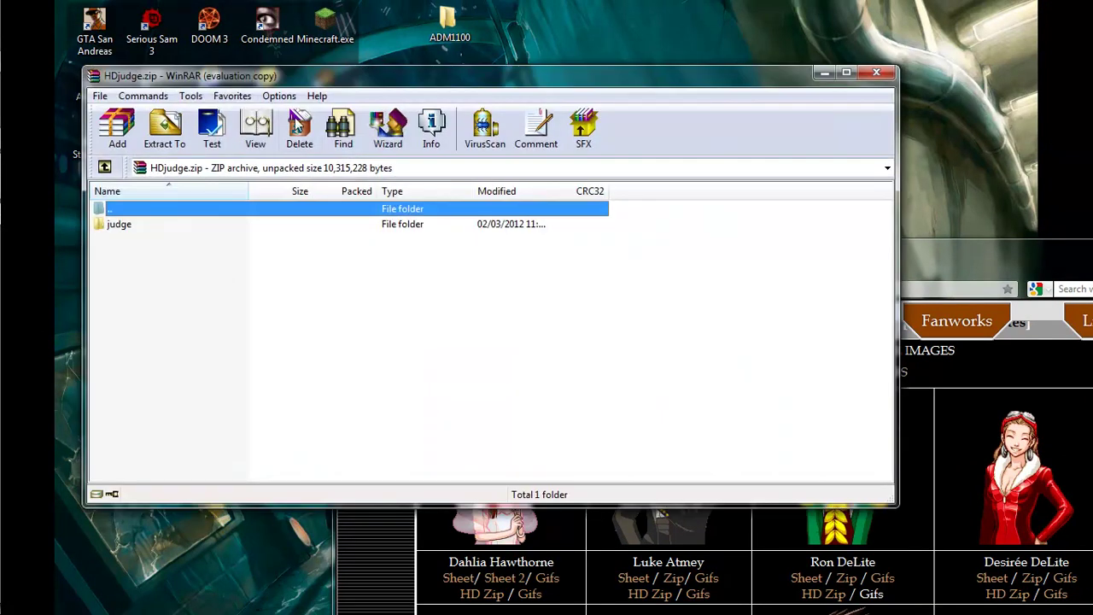
{"action": "left_click_drag", "start_coordinate": [320, 82], "coordinate": [562, 112]}
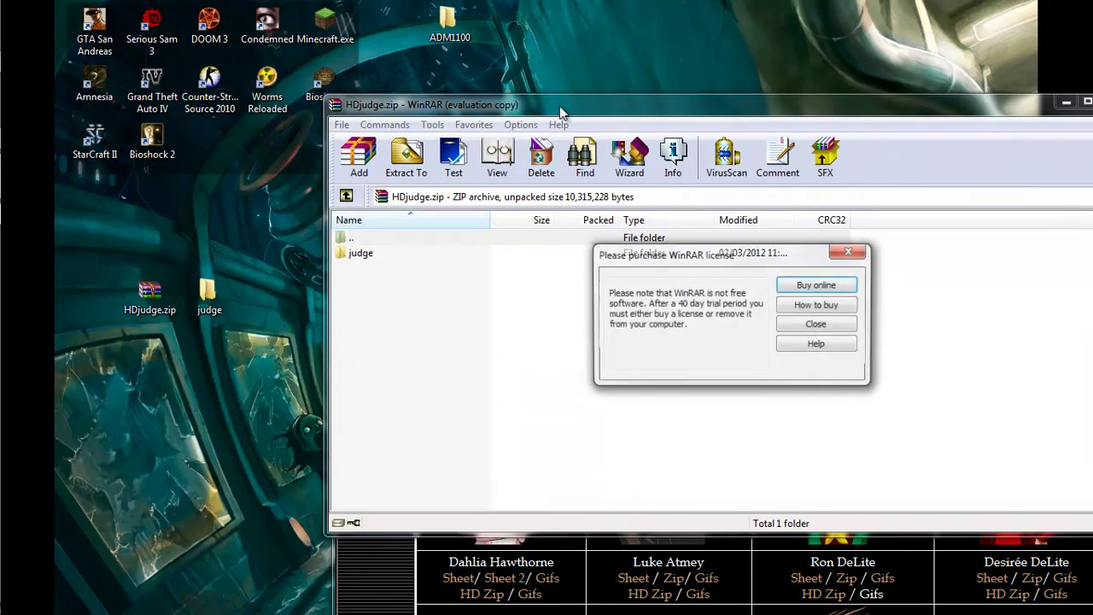
{"action": "left_click", "coordinate": [818, 328]}
{"action": "left_click", "coordinate": [877, 73]}
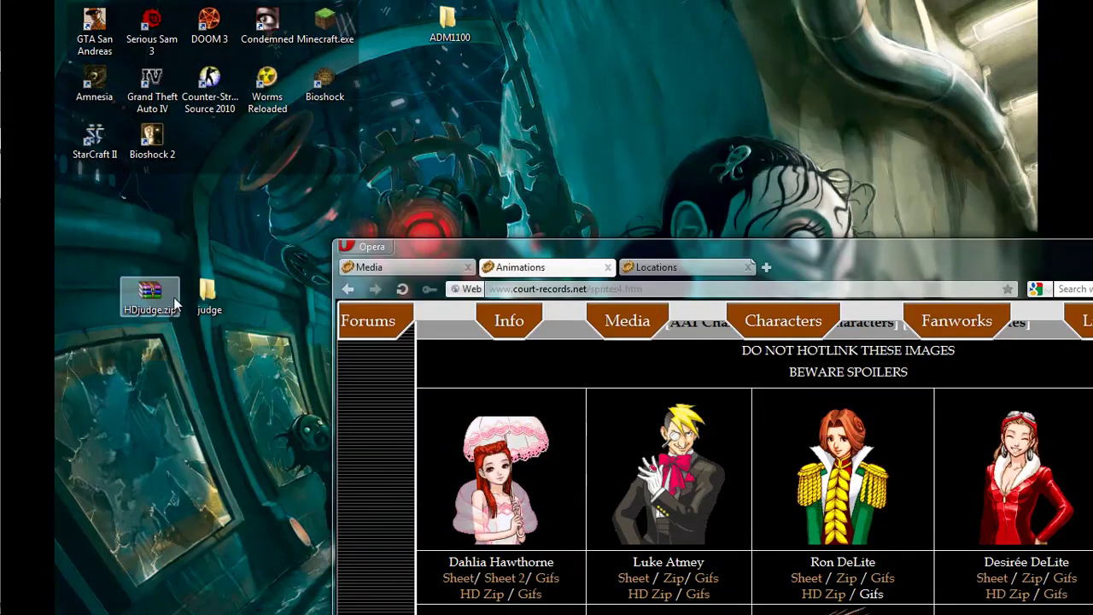
Preview the judge folder's Animation GIFs in IrfanView, paging through several frames
{"action": "double_click", "coordinate": [207, 295]}
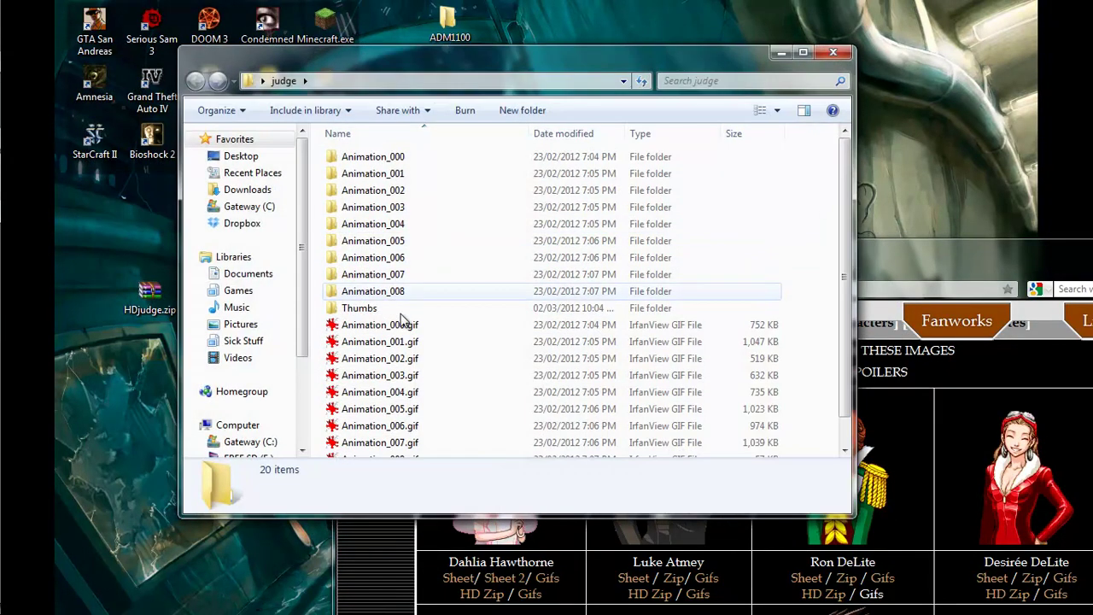
{"action": "left_click_drag", "start_coordinate": [496, 73], "coordinate": [373, 50]}
{"action": "scroll", "coordinate": [247, 290], "scroll_direction": "down", "scroll_amount": 1}
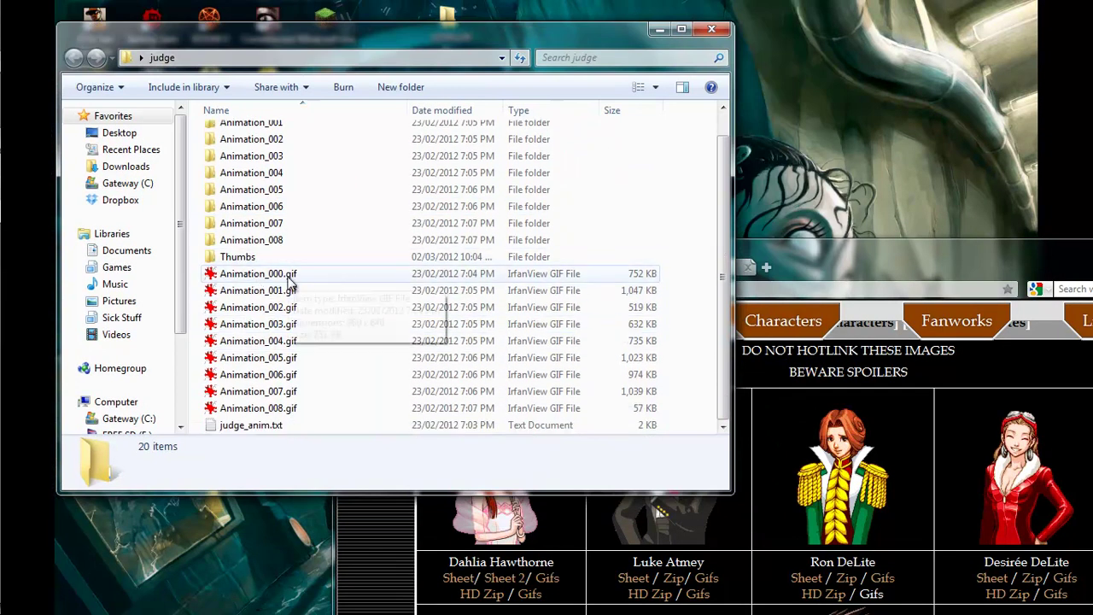
{"action": "left_click", "coordinate": [264, 291]}
{"action": "key", "text": "Down"}
{"action": "key", "text": "Down"}
{"action": "key", "text": "Down"}
{"action": "key", "text": "Down"}
{"action": "key", "text": "Down"}
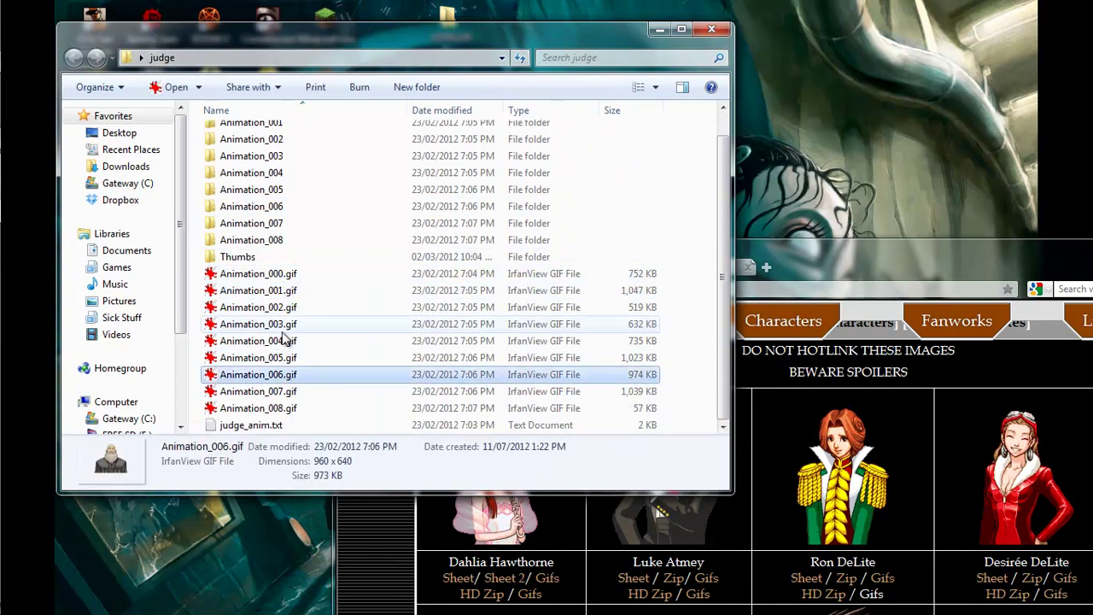
{"action": "double_click", "coordinate": [274, 275]}
{"action": "key", "text": "Right"}
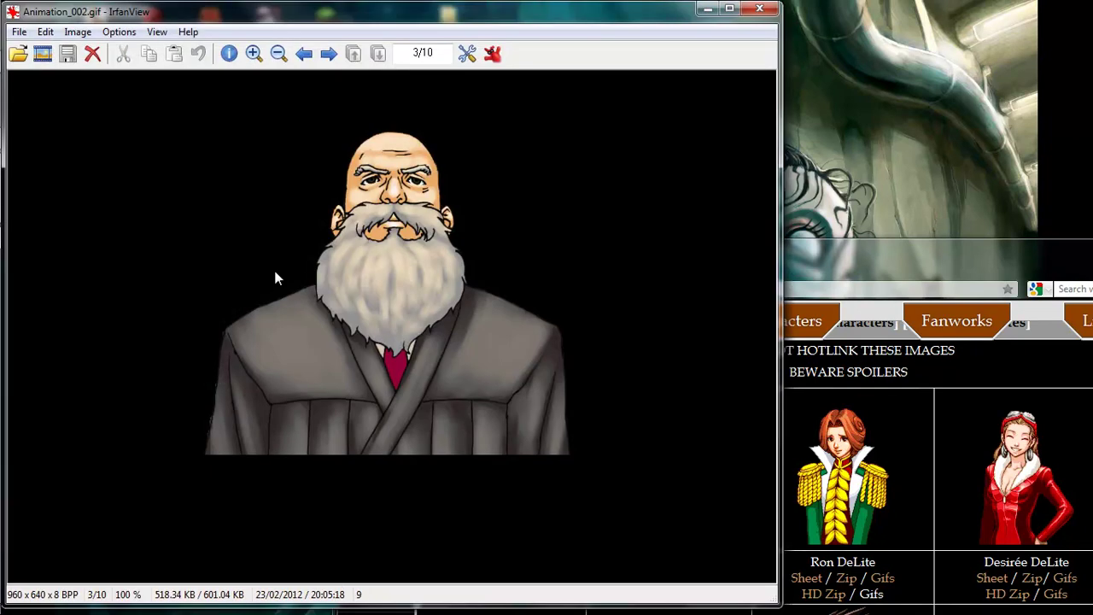
{"action": "key", "text": "Right"}
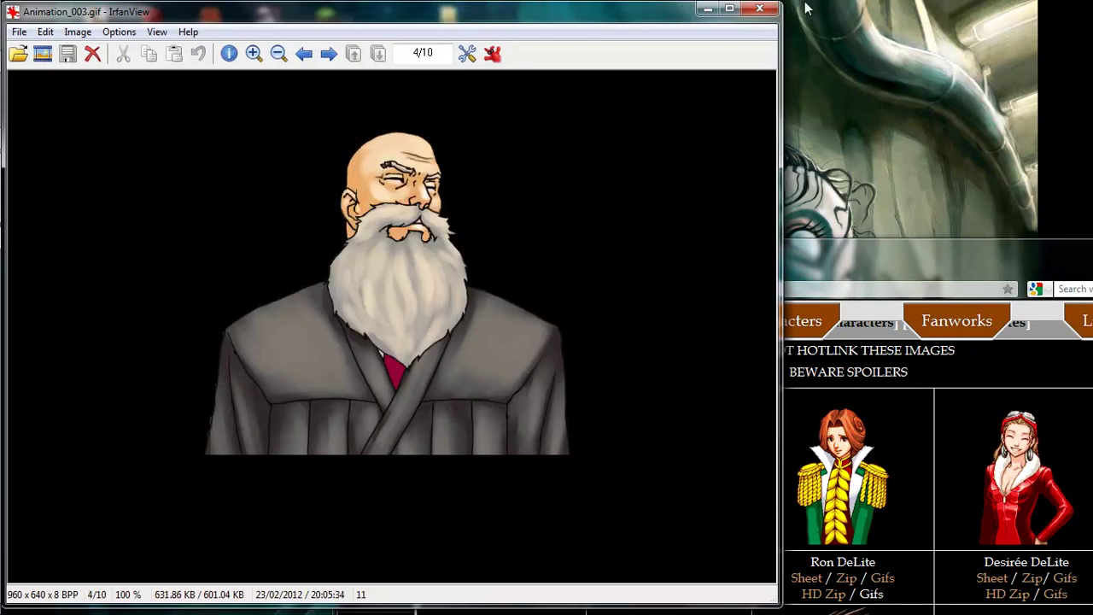
{"action": "key", "text": "Escape"}
Preview April's sprite GIFs, enlarging the crying one, then close the april and judge folders
{"action": "mouse_move", "coordinate": [47, 189]}
{"action": "left_click", "coordinate": [46, 164]}
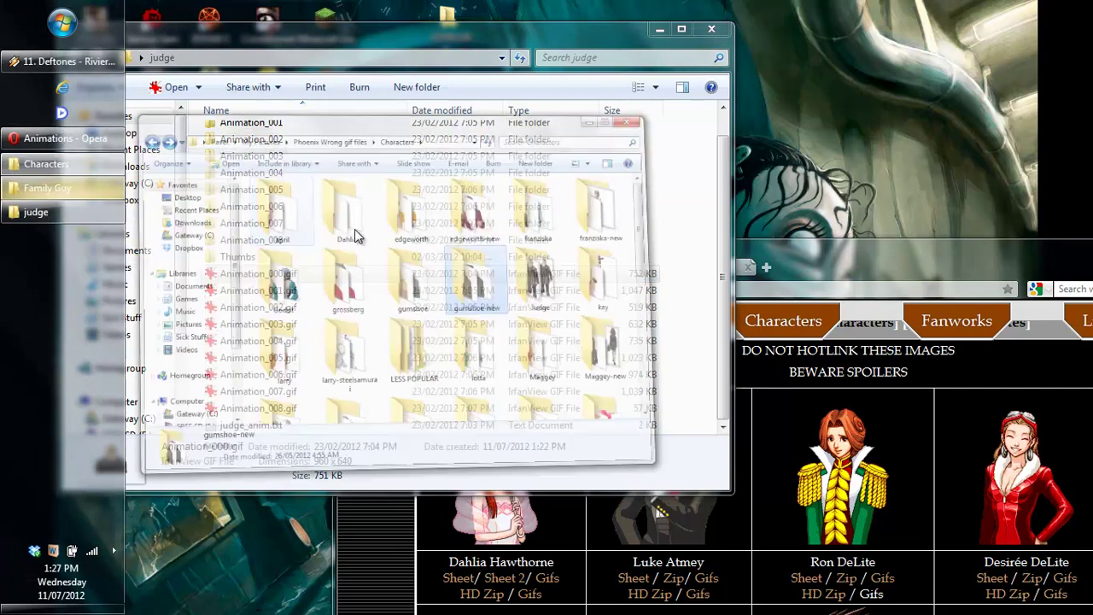
{"action": "double_click", "coordinate": [368, 237]}
{"action": "double_click", "coordinate": [371, 232]}
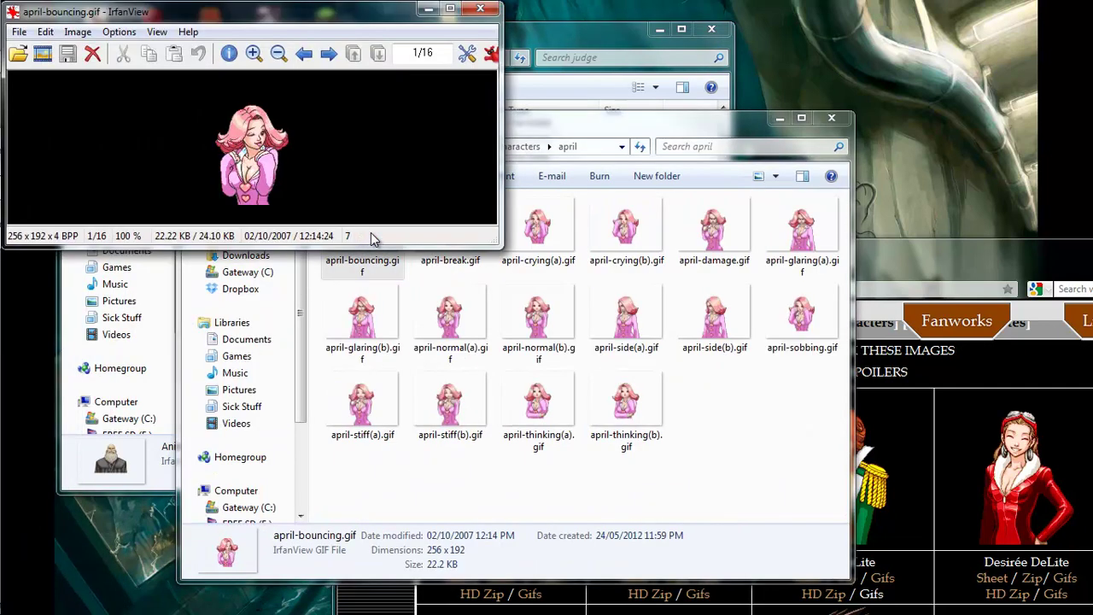
{"action": "key", "text": "space"}
{"action": "key", "text": "space"}
{"action": "key", "text": "plus"}
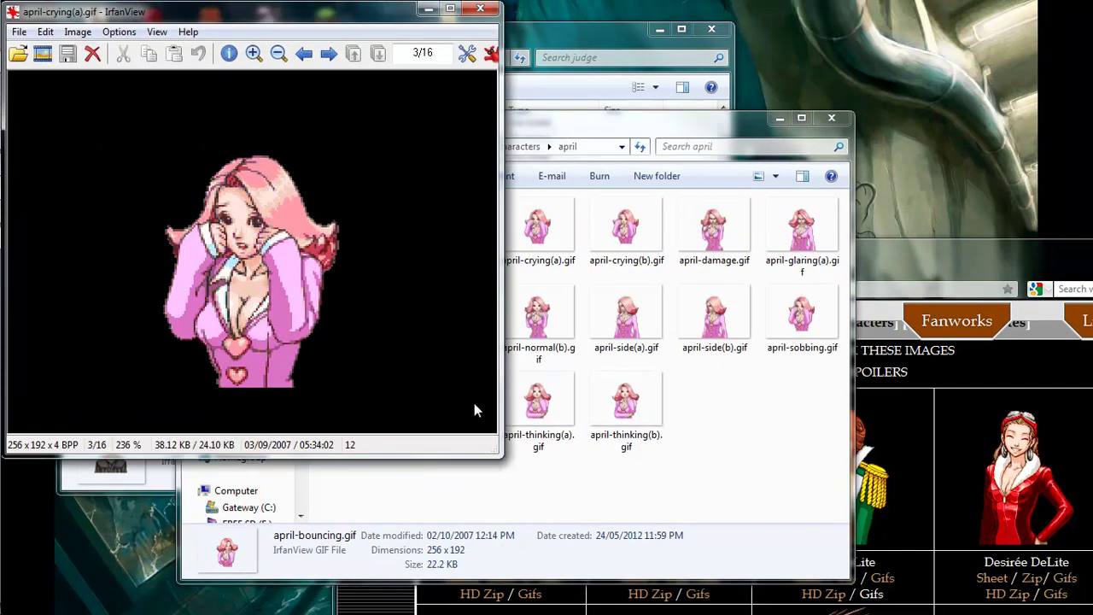
{"action": "left_click", "coordinate": [480, 8]}
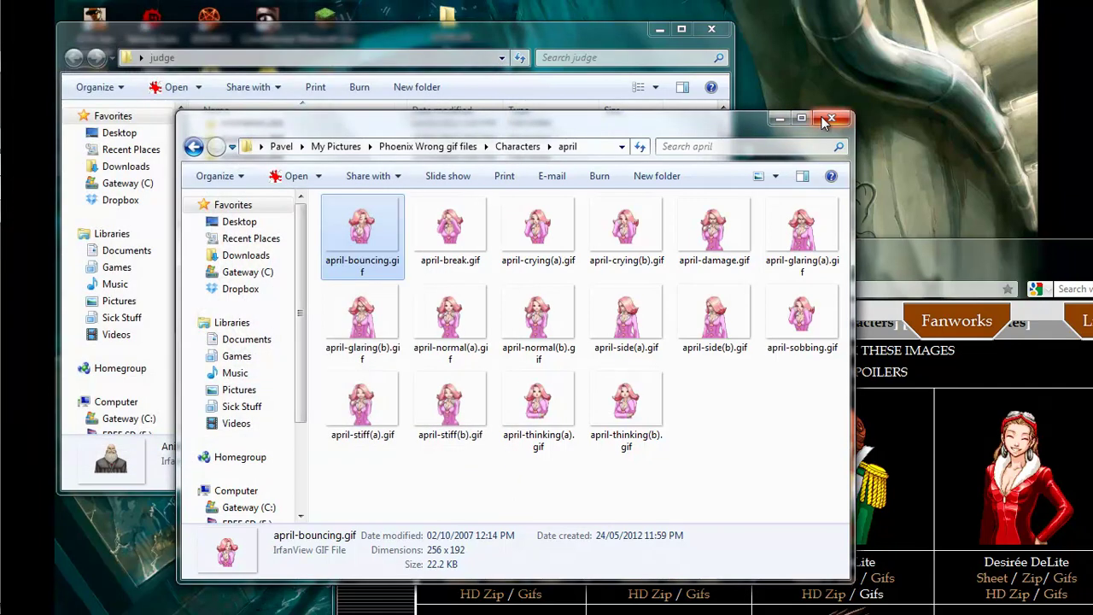
{"action": "left_click", "coordinate": [831, 117]}
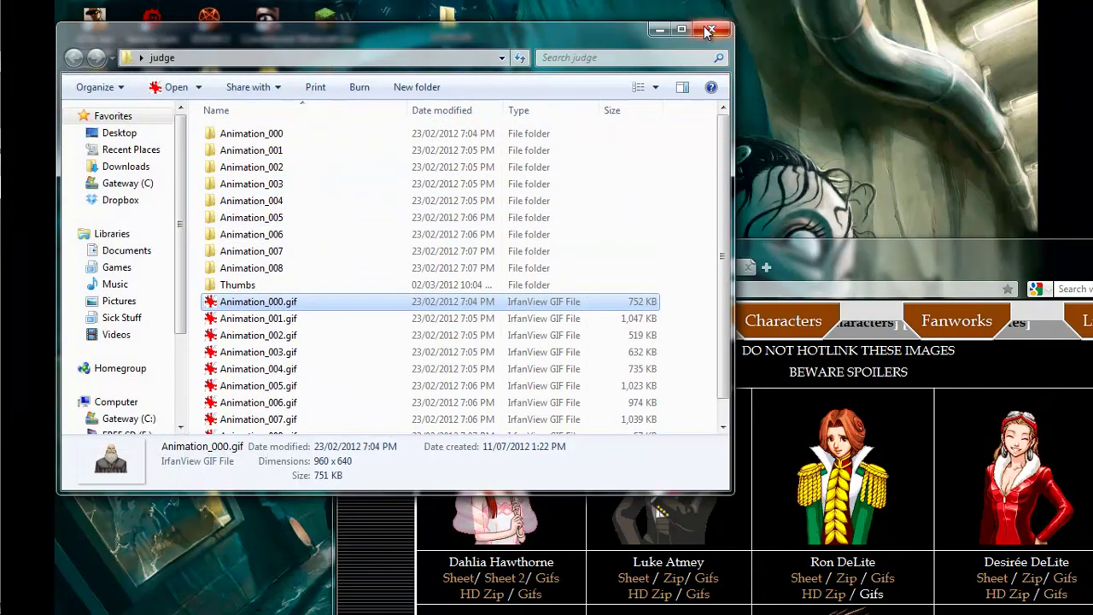
{"action": "left_click", "coordinate": [712, 29]}
Maximize Opera and scroll through the Locations gallery of courtroom, office and studio backgrounds
{"action": "left_click_drag", "start_coordinate": [703, 246], "coordinate": [453, 2]}
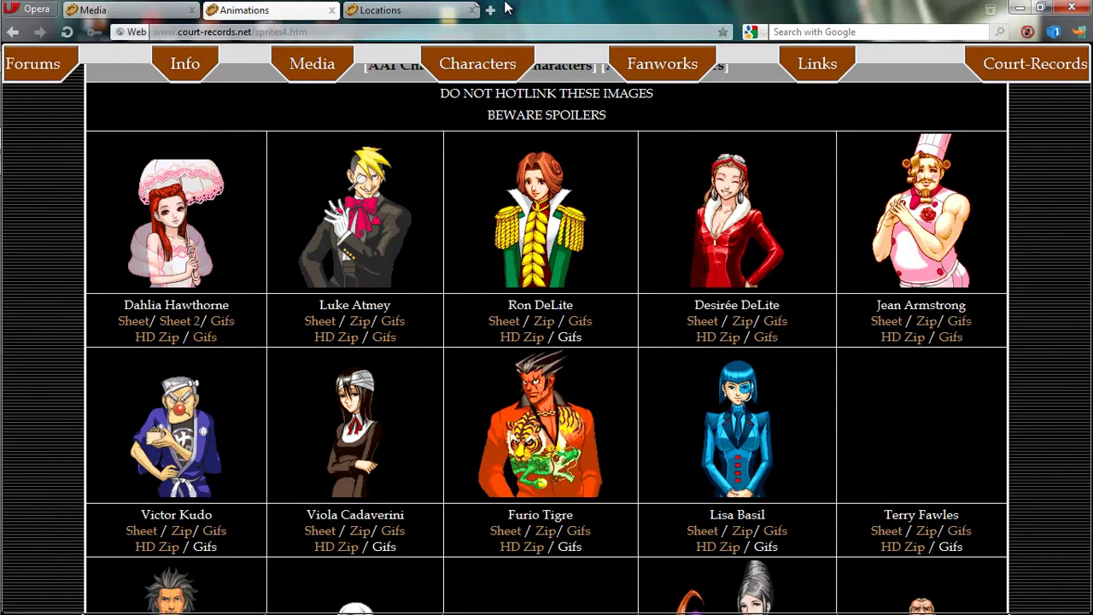
{"action": "mouse_move", "coordinate": [431, 16]}
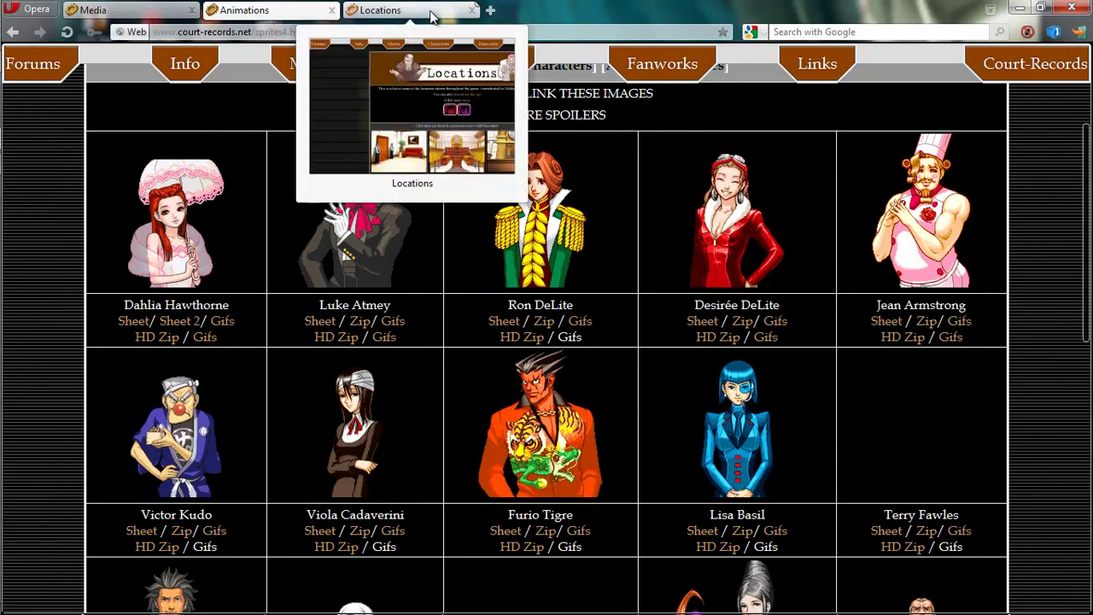
{"action": "left_click", "coordinate": [409, 13]}
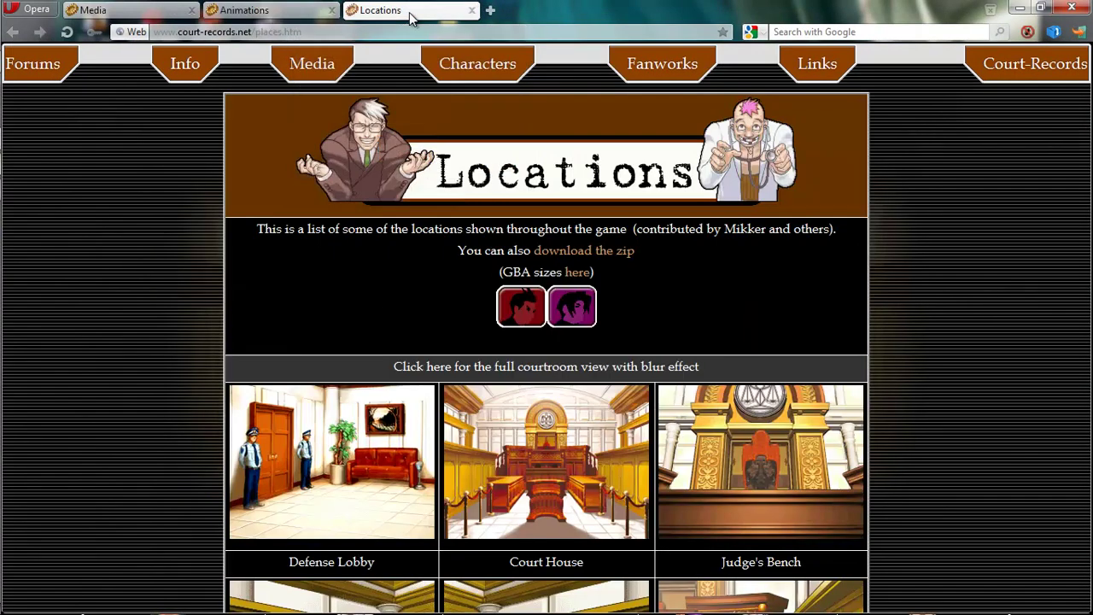
{"action": "scroll", "coordinate": [413, 269], "scroll_direction": "down", "scroll_amount": 3}
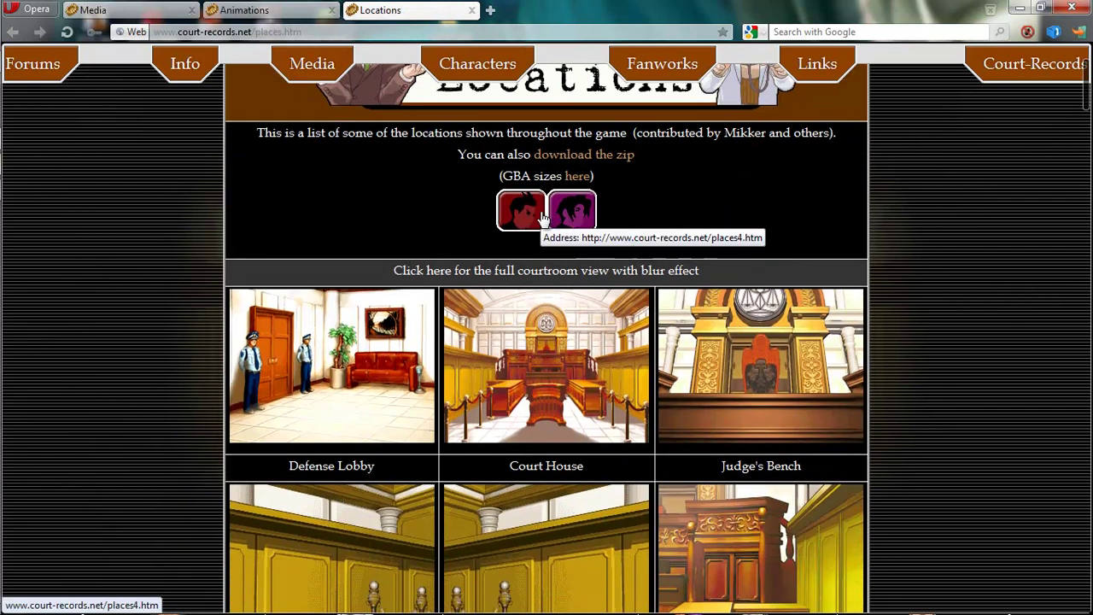
{"action": "scroll", "coordinate": [409, 217], "scroll_direction": "down", "scroll_amount": 3}
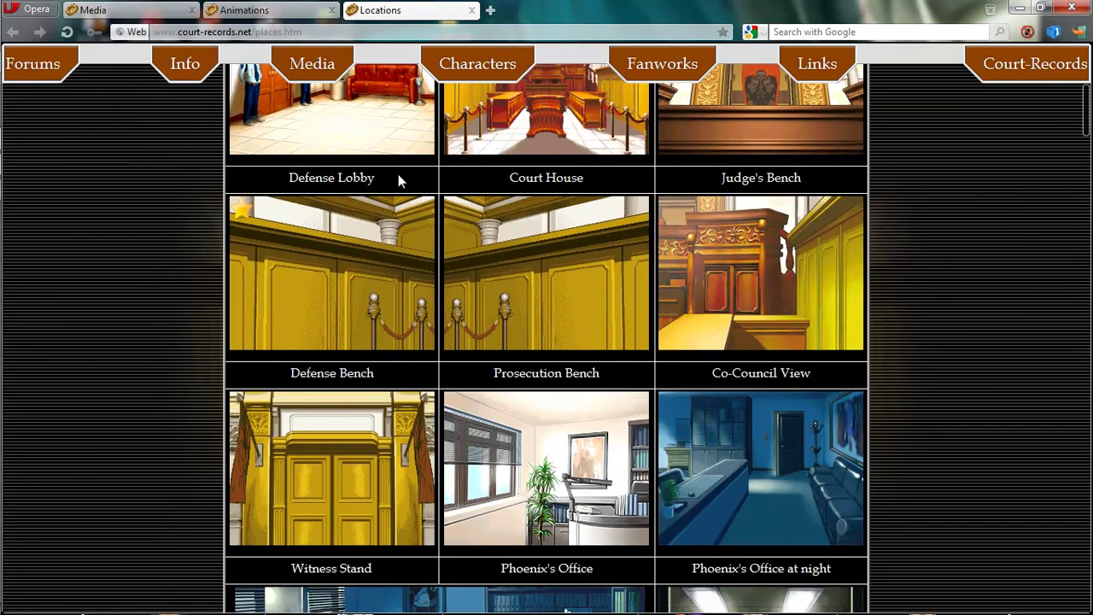
{"action": "scroll", "coordinate": [485, 275], "scroll_direction": "down", "scroll_amount": 5}
{"action": "scroll", "coordinate": [505, 277], "scroll_direction": "down", "scroll_amount": 10}
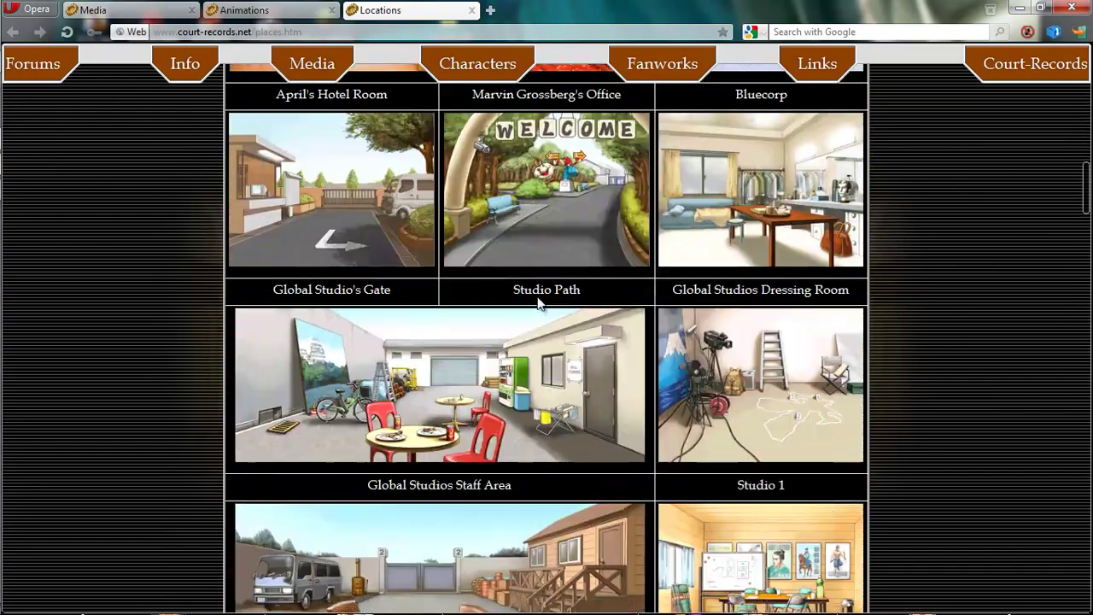
{"action": "scroll", "coordinate": [570, 253], "scroll_direction": "up", "scroll_amount": 18}
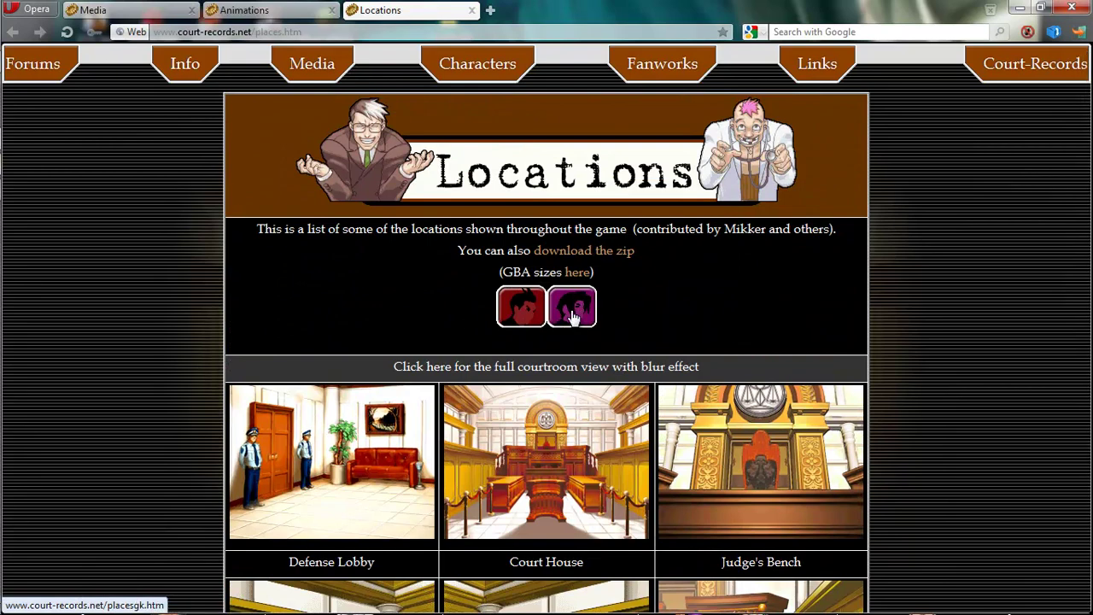
{"action": "scroll", "coordinate": [585, 332], "scroll_direction": "down", "scroll_amount": 8}
{"action": "scroll", "coordinate": [455, 219], "scroll_direction": "up", "scroll_amount": 7}
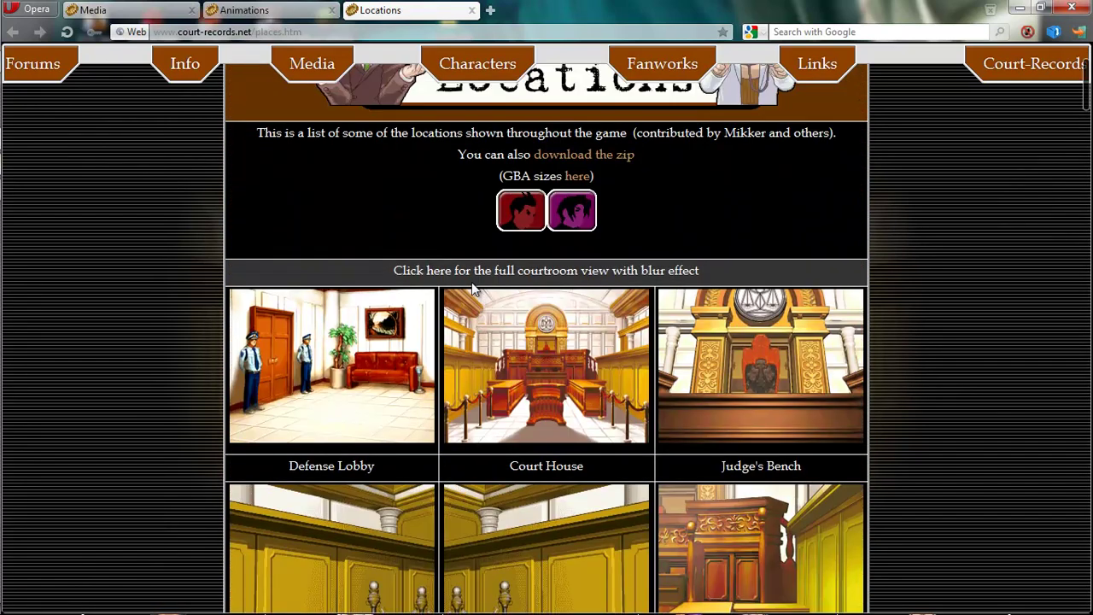
{"action": "scroll", "coordinate": [470, 288], "scroll_direction": "up", "scroll_amount": 1}
{"action": "scroll", "coordinate": [468, 289], "scroll_direction": "down", "scroll_amount": 6}
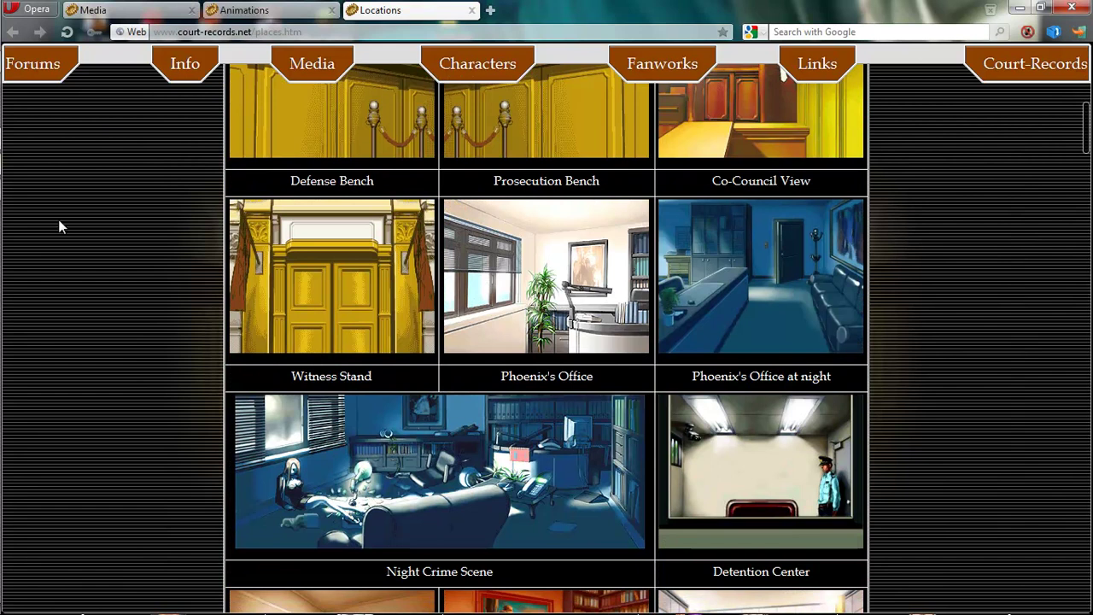
{"action": "scroll", "coordinate": [441, 199], "scroll_direction": "down", "scroll_amount": 4}
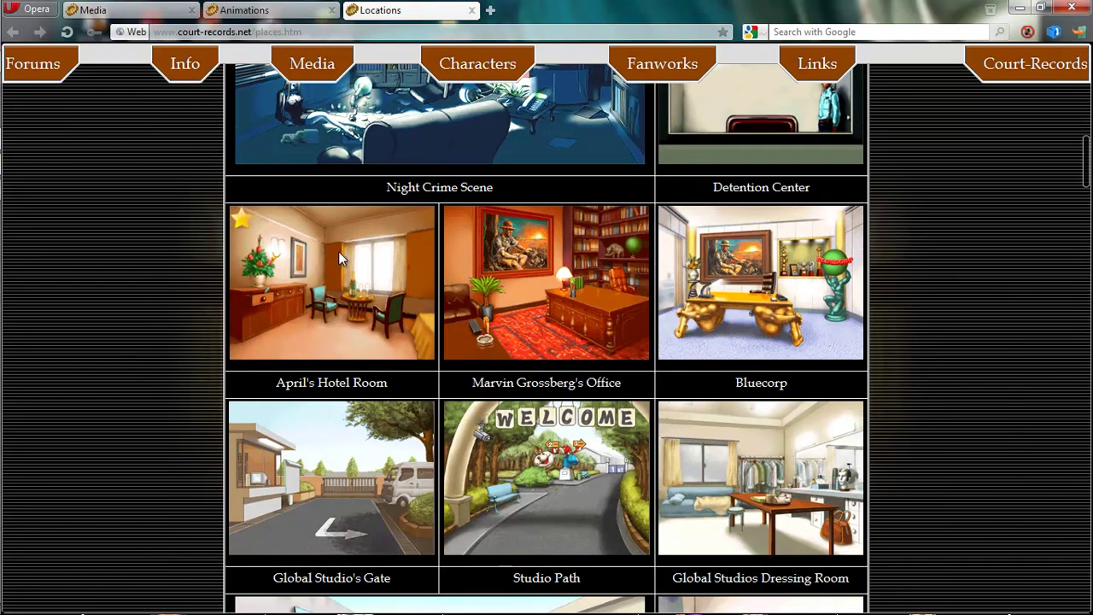
Check the Marvin Grossberg's Office image options, dismiss them, and scroll back up
{"action": "right_click", "coordinate": [541, 307]}
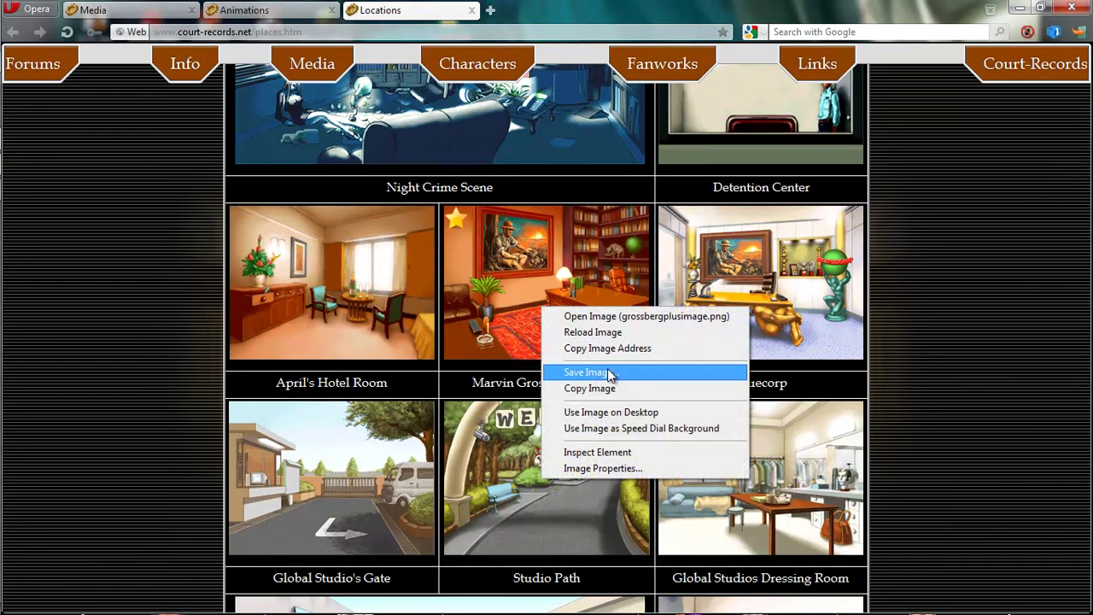
{"action": "key", "text": "Escape"}
{"action": "scroll", "coordinate": [894, 327], "scroll_direction": "down", "scroll_amount": 20}
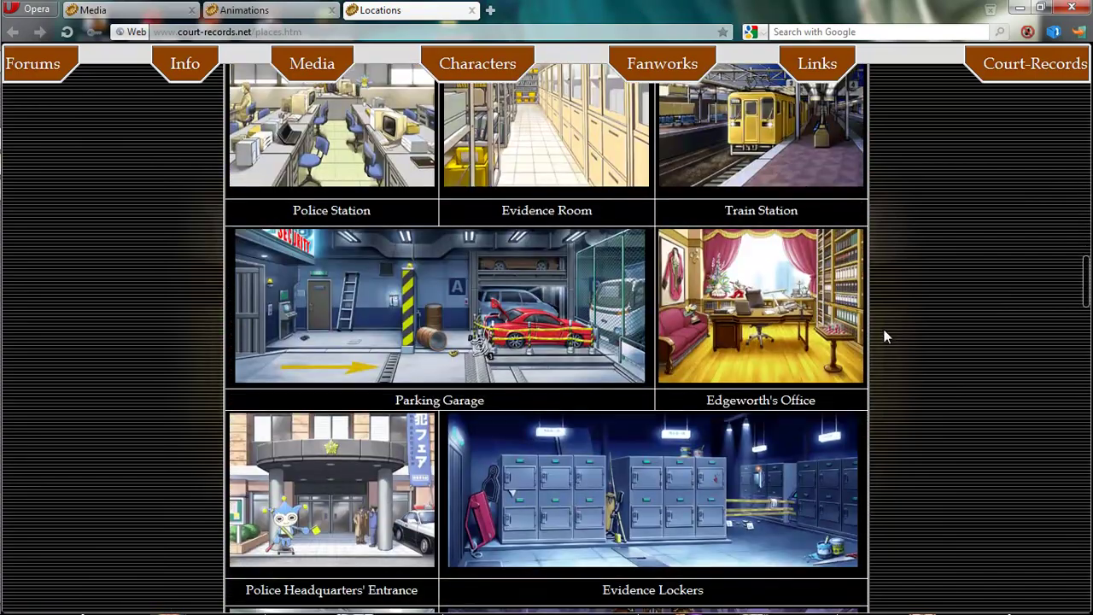
{"action": "scroll", "coordinate": [875, 350], "scroll_direction": "down", "scroll_amount": 6}
{"action": "scroll", "coordinate": [889, 385], "scroll_direction": "up", "scroll_amount": 20}
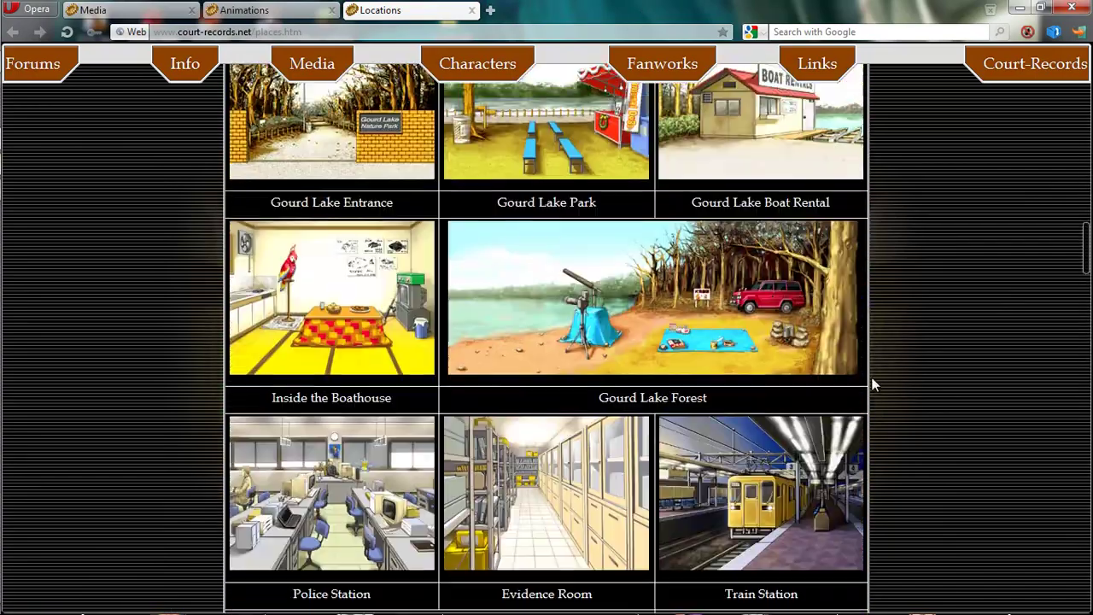
{"action": "scroll", "coordinate": [496, 321], "scroll_direction": "up", "scroll_amount": 15}
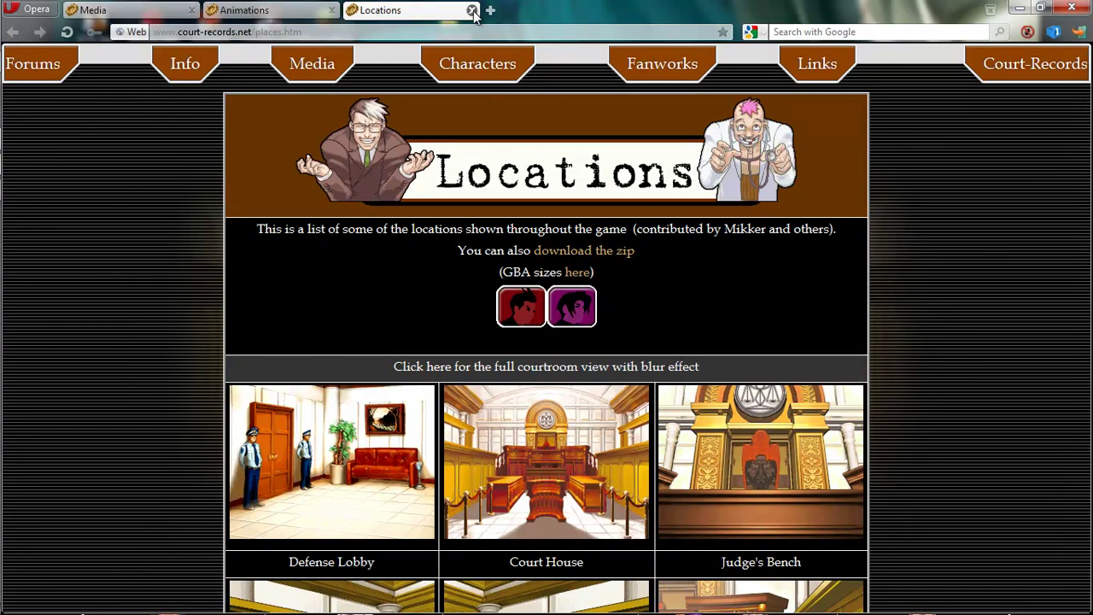
Close the Locations, Animations and Media tabs and minimize Opera
{"action": "left_click", "coordinate": [473, 10]}
{"action": "left_click", "coordinate": [332, 10]}
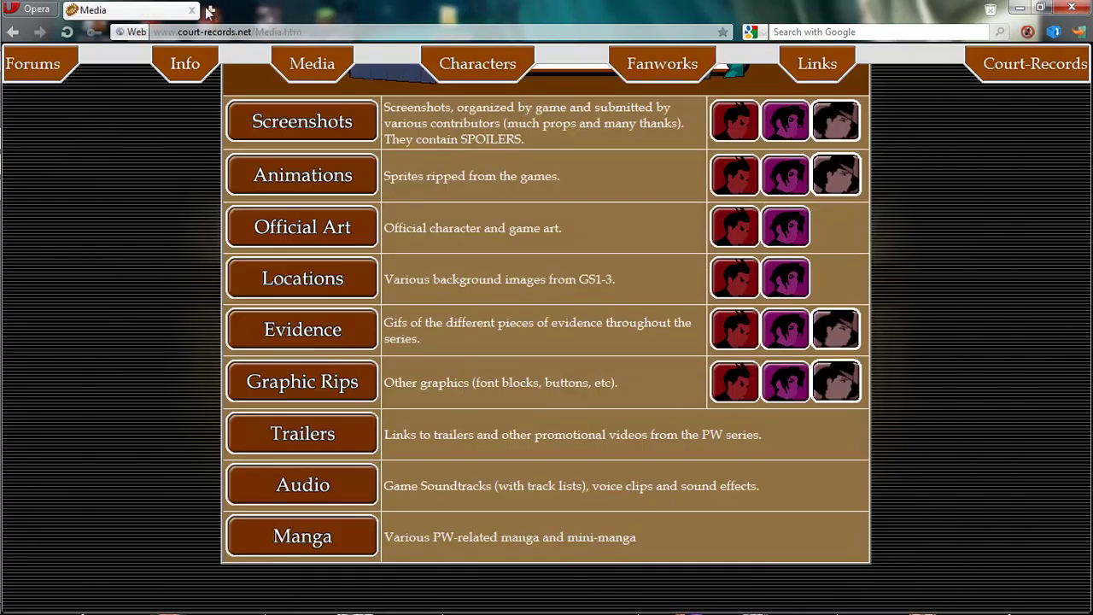
{"action": "left_click", "coordinate": [191, 10]}
{"action": "left_click", "coordinate": [1020, 8]}
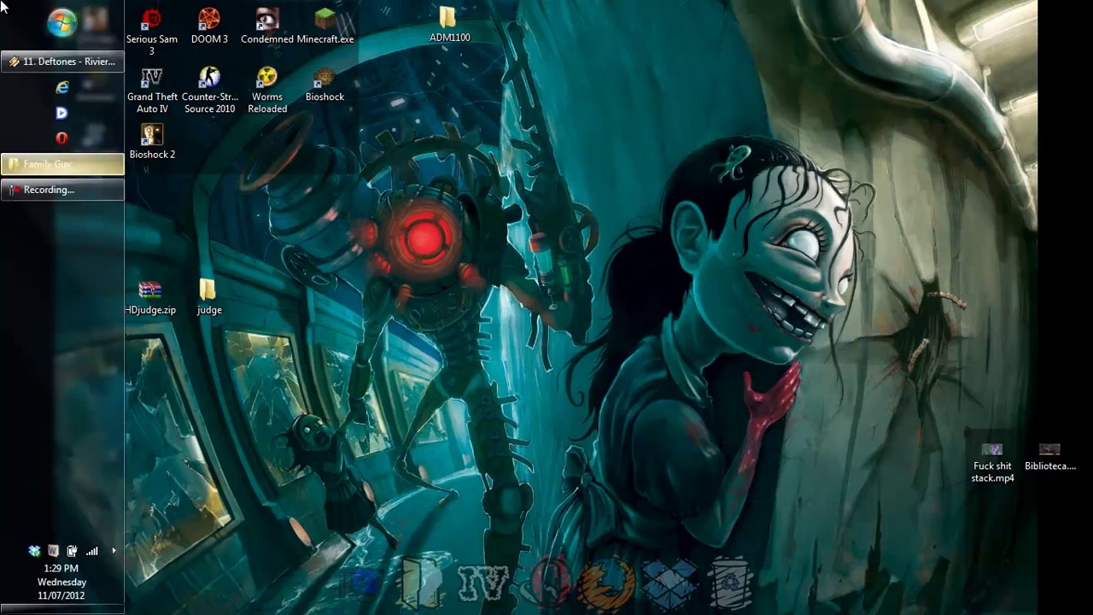
Launch Windows Movie Maker by searching 'movie' in the Start menu
{"action": "left_click", "coordinate": [2, 7]}
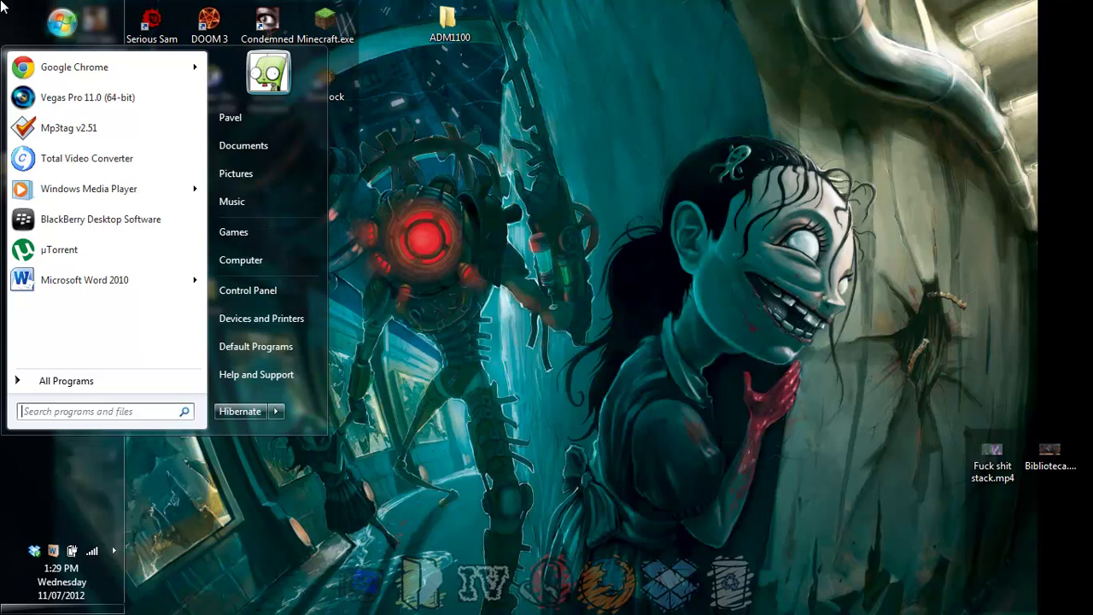
{"action": "type", "text": "movie"}
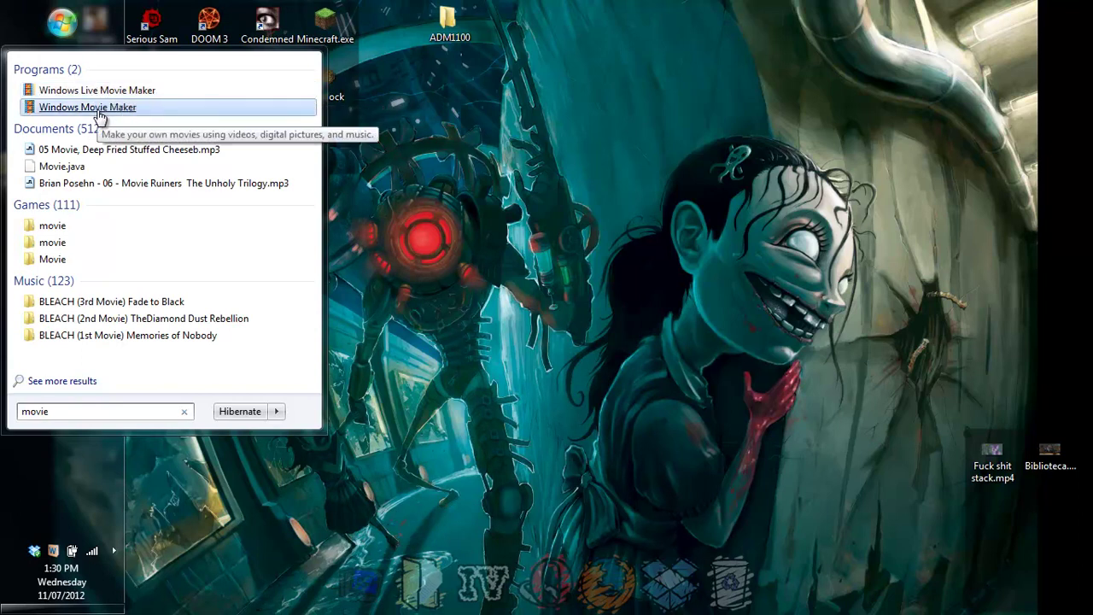
{"action": "left_click", "coordinate": [98, 110]}
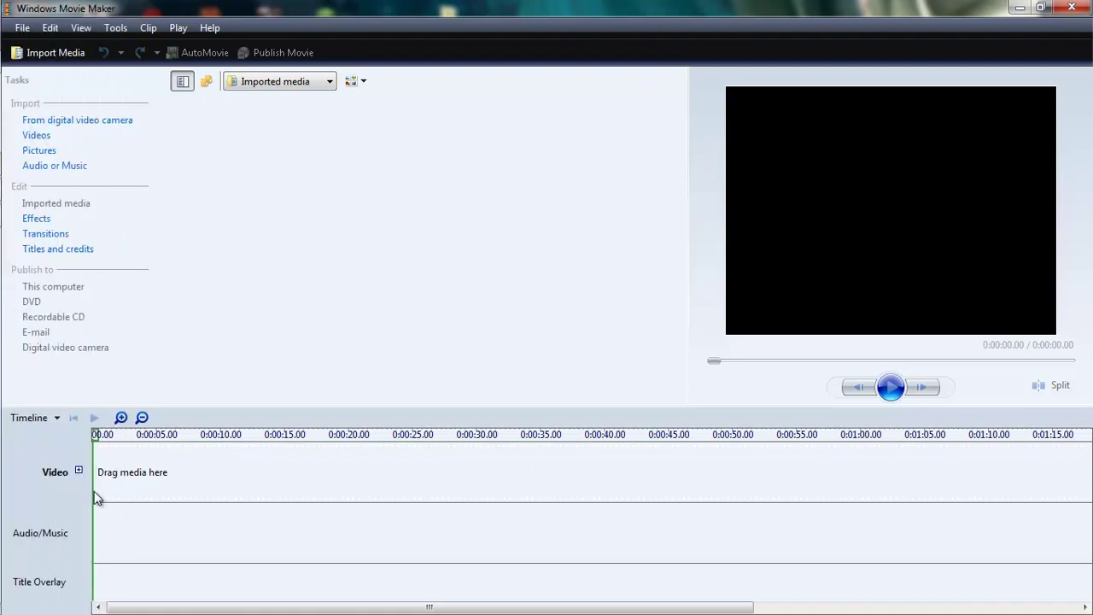
Import Characters > april > april-bouncing.gif and drop it at the start of the video track
{"action": "left_click", "coordinate": [78, 471]}
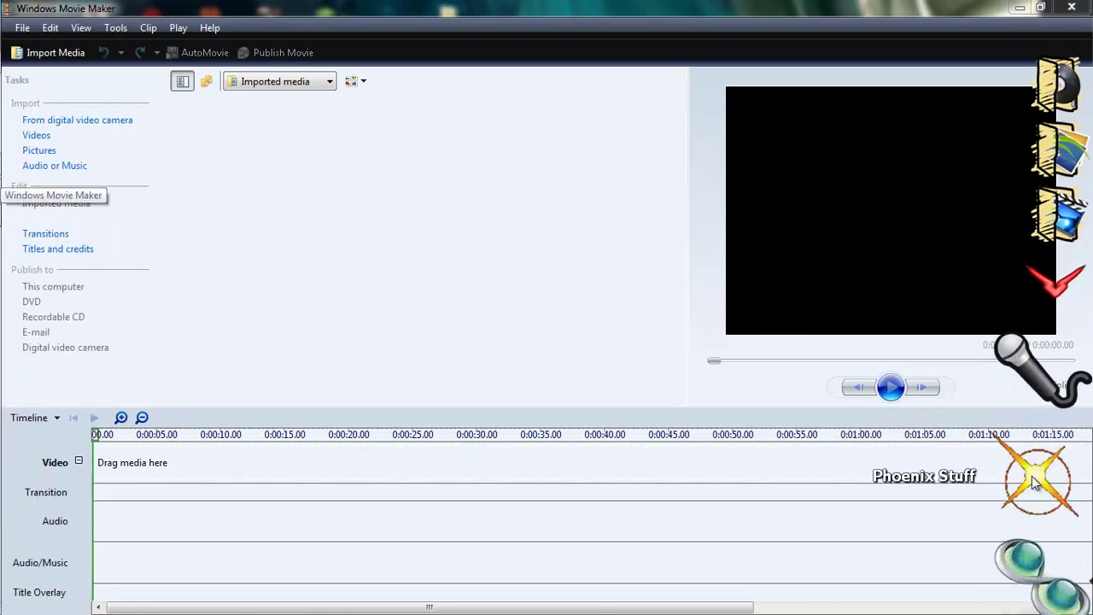
{"action": "key", "text": "ctrl+i"}
{"action": "double_click", "coordinate": [365, 239]}
{"action": "left_click_drag", "start_coordinate": [422, 131], "coordinate": [715, 137]}
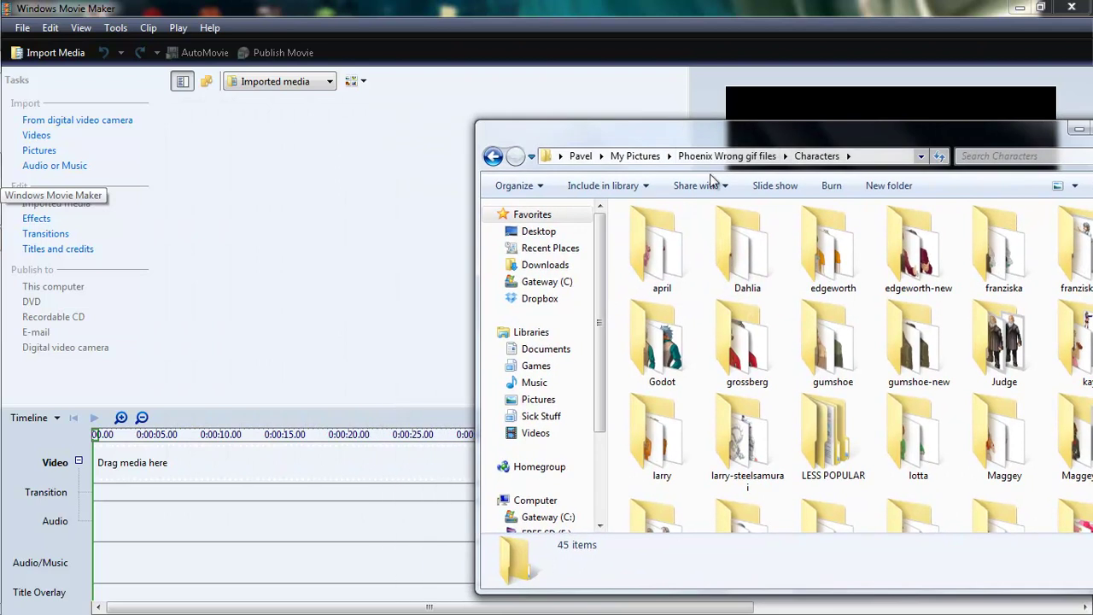
{"action": "double_click", "coordinate": [680, 247]}
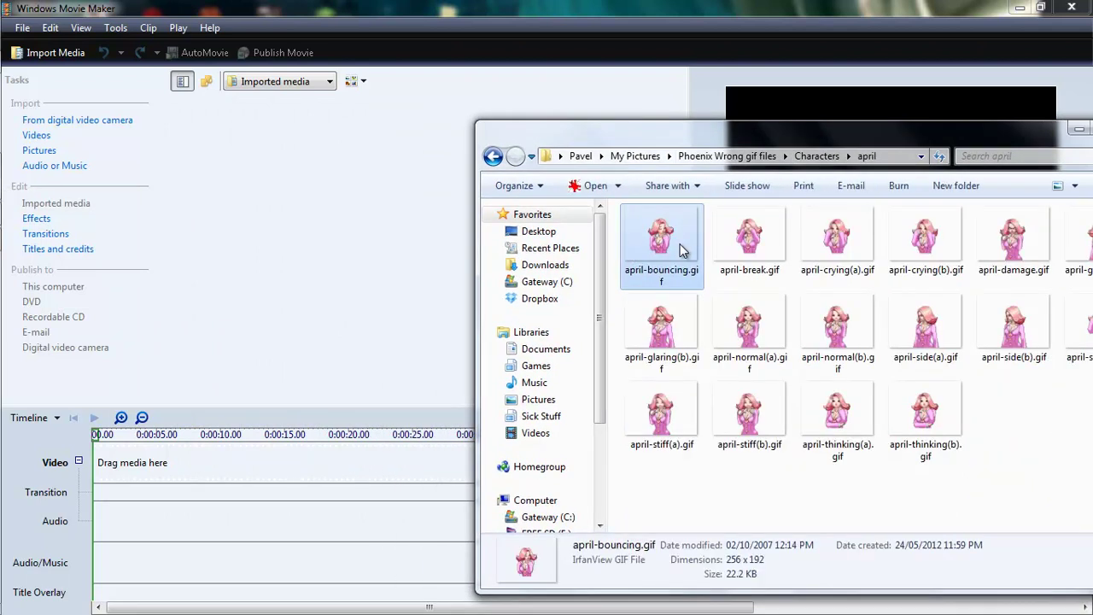
{"action": "double_click", "coordinate": [675, 244]}
{"action": "left_click_drag", "start_coordinate": [224, 167], "coordinate": [125, 472]}
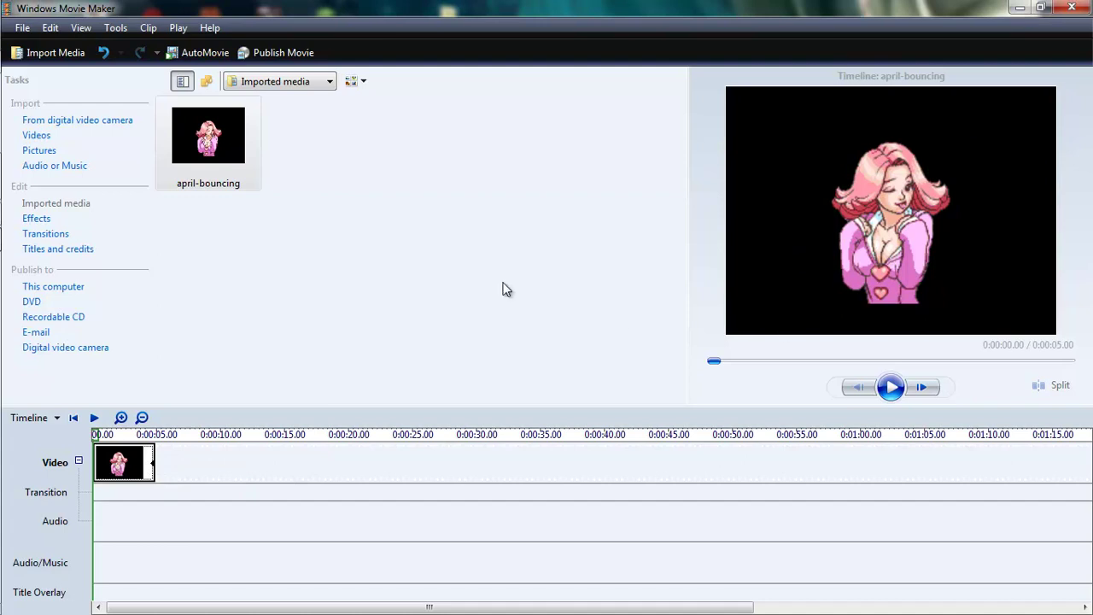
Import aidestand.png from the locations(aj) folder and drop it onto the timeline
{"action": "left_click", "coordinate": [35, 185]}
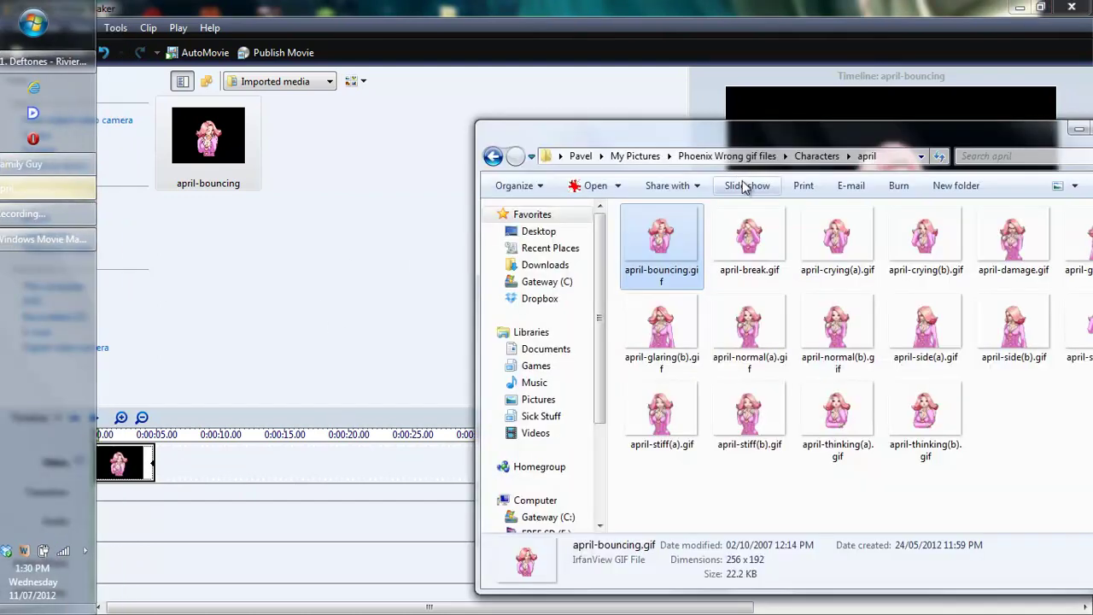
{"action": "key", "text": "BackSpace"}
{"action": "double_click", "coordinate": [744, 244]}
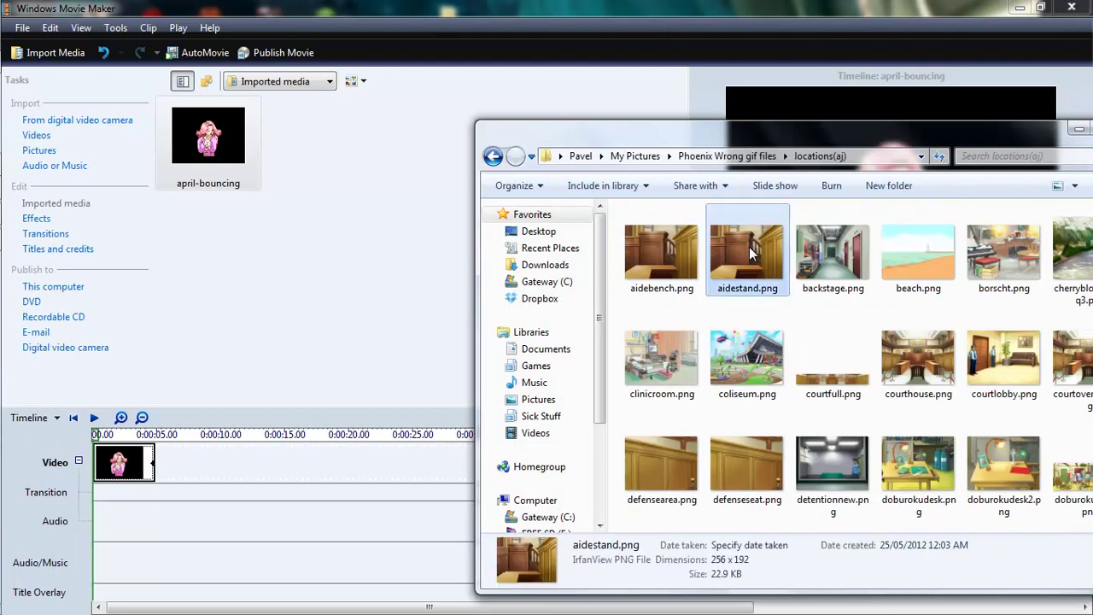
{"action": "left_click_drag", "start_coordinate": [749, 247], "coordinate": [415, 259]}
{"action": "mouse_move", "coordinate": [315, 137]}
{"action": "left_mouse_down"}
{"action": "mouse_move", "coordinate": [208, 412]}
{"action": "mouse_move", "coordinate": [109, 515]}
{"action": "mouse_move", "coordinate": [129, 481]}
{"action": "mouse_move", "coordinate": [179, 474]}
{"action": "mouse_move", "coordinate": [137, 466]}
{"action": "mouse_move", "coordinate": [139, 438]}
{"action": "mouse_move", "coordinate": [151, 437]}
{"action": "mouse_move", "coordinate": [108, 440]}
{"action": "mouse_move", "coordinate": [169, 440]}
{"action": "mouse_move", "coordinate": [105, 438]}
{"action": "left_mouse_up"}
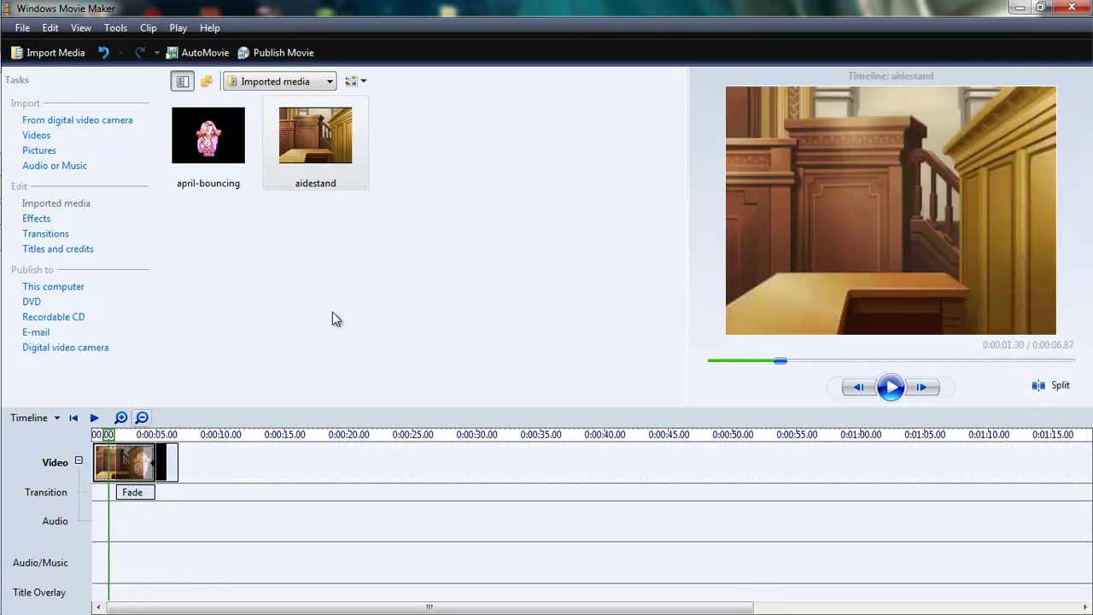
Close Movie Maker without saving and return Explorer to the Phoenix Wrong gif files folder
{"action": "left_click", "coordinate": [1072, 7]}
{"action": "left_click", "coordinate": [614, 374]}
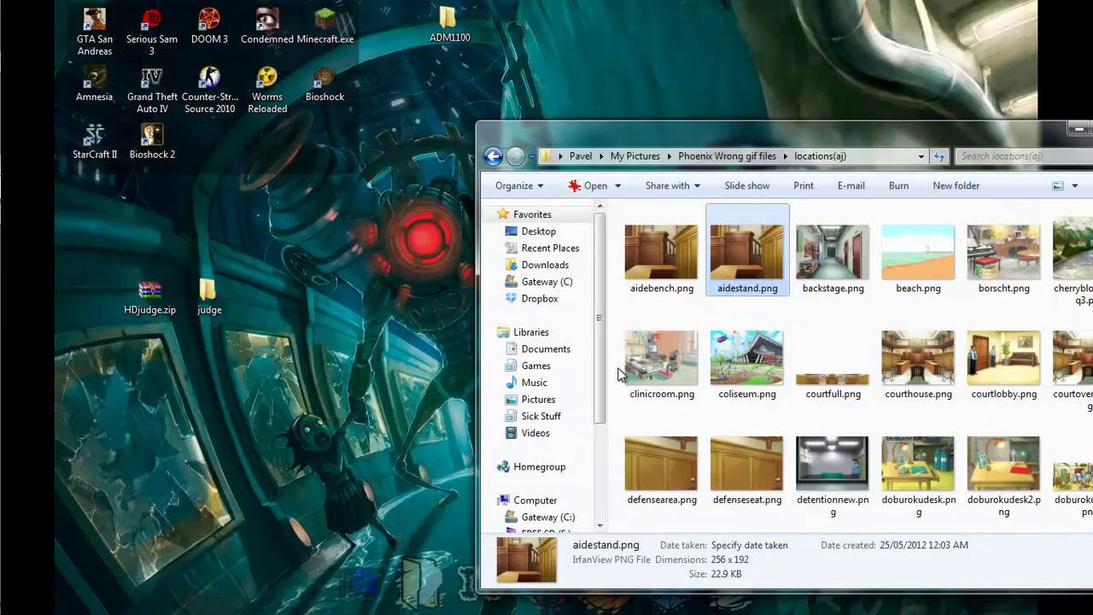
{"action": "key", "text": "BackSpace"}
{"action": "left_click_drag", "start_coordinate": [871, 135], "coordinate": [585, 135]}
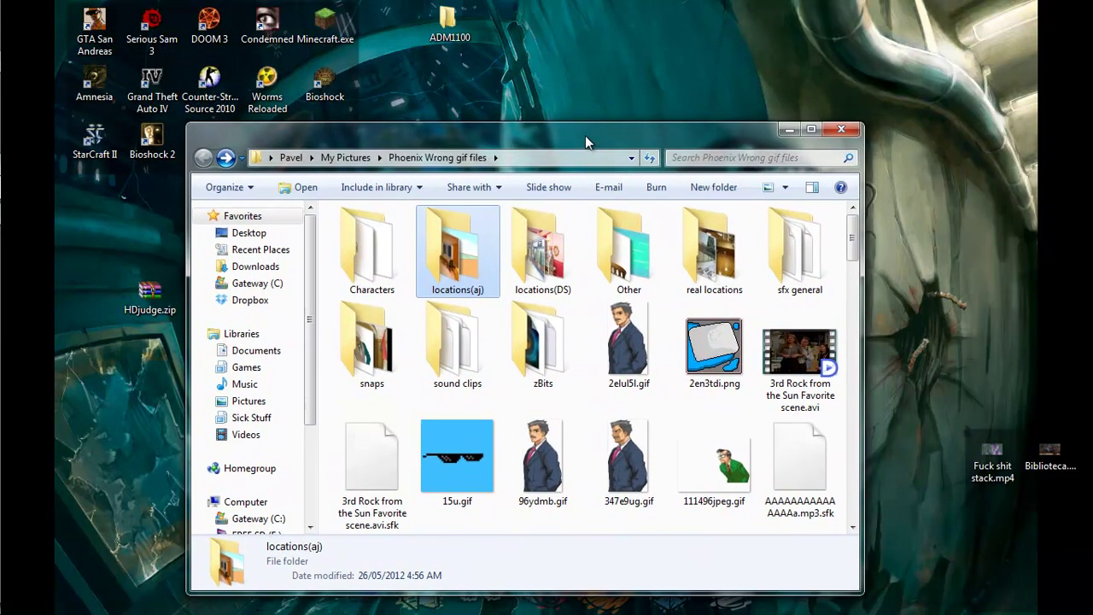
Launch Vegas Pro 11 from the Start menu, minimise the folder window and refresh the desktop
{"action": "left_click", "coordinate": [17, 13]}
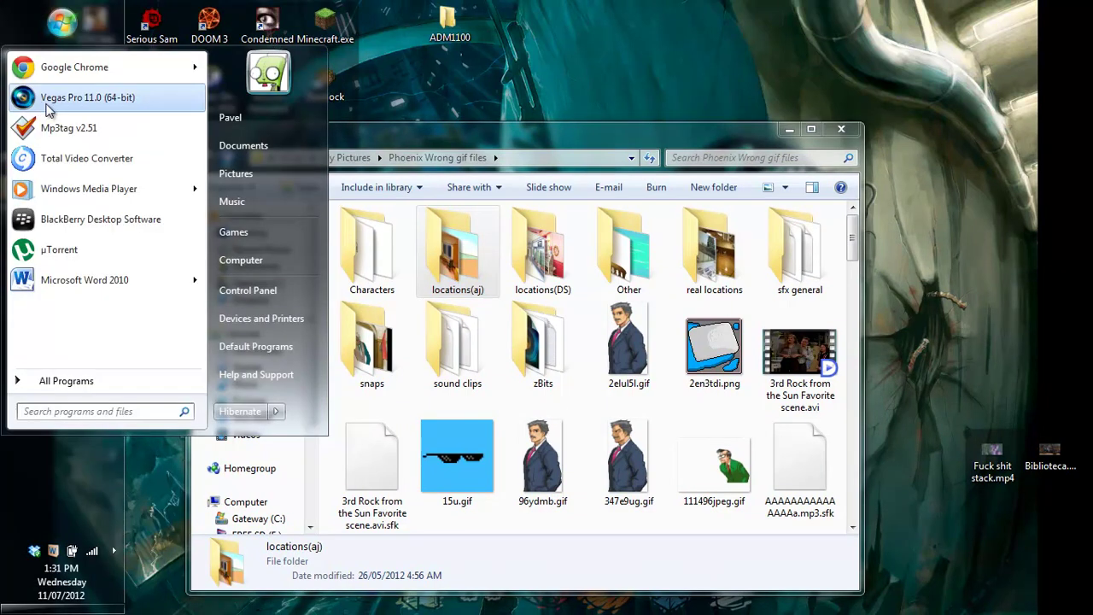
{"action": "left_click", "coordinate": [85, 101]}
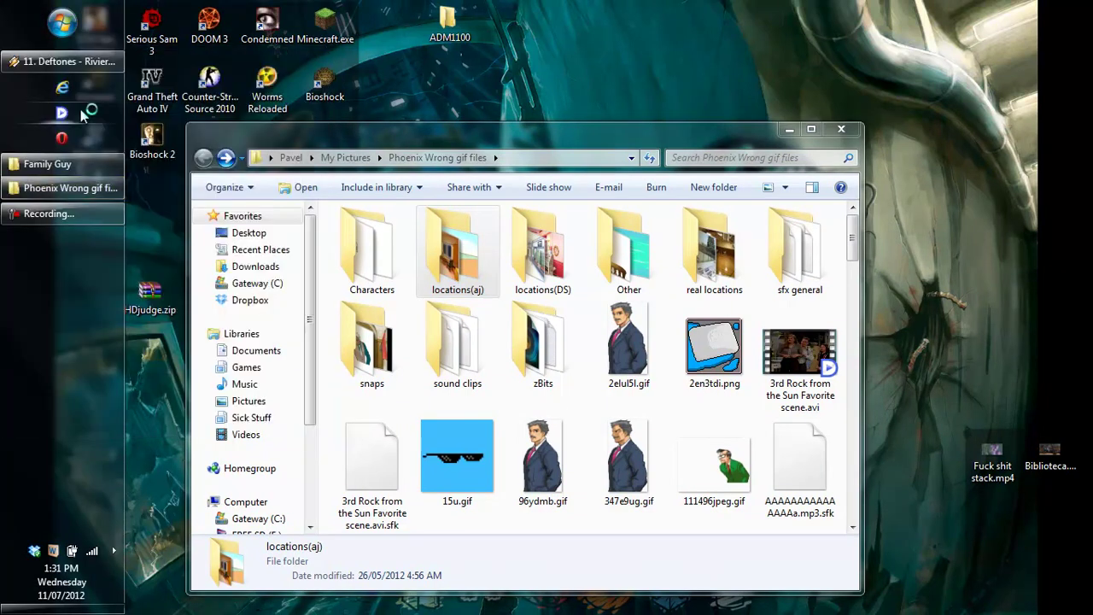
{"action": "left_click_drag", "start_coordinate": [297, 139], "coordinate": [291, 136]}
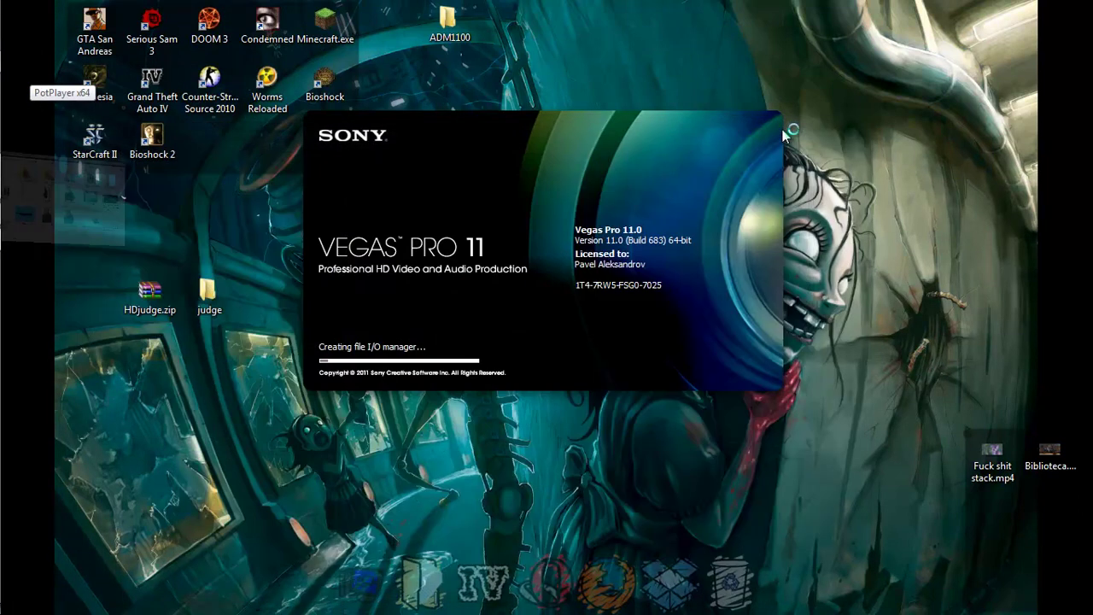
{"action": "left_click", "coordinate": [784, 127]}
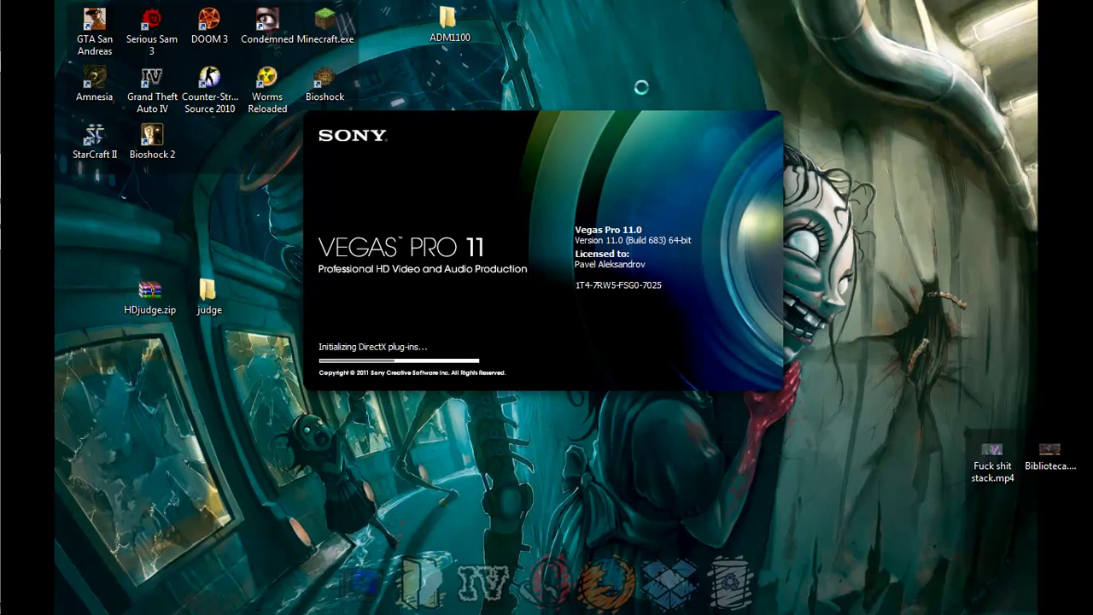
{"action": "right_click", "coordinate": [644, 71]}
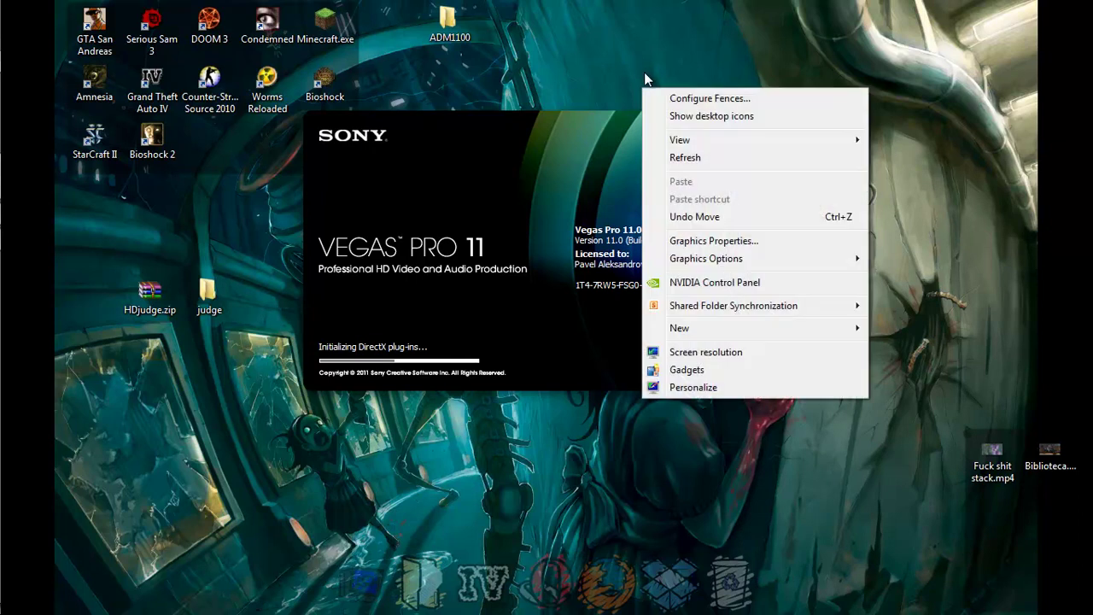
{"action": "left_click", "coordinate": [686, 151]}
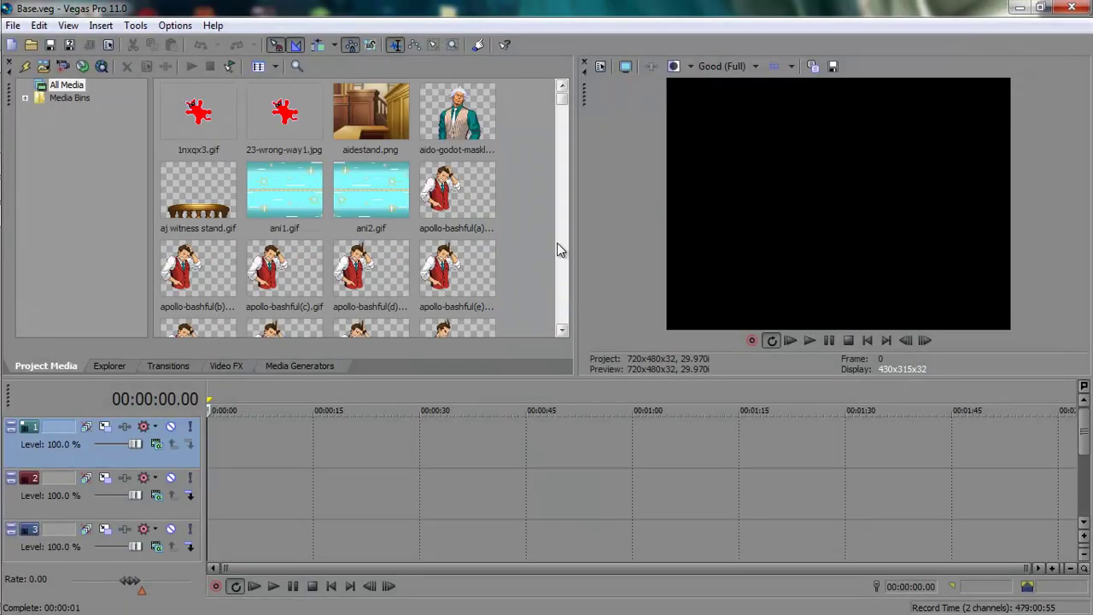
Browse the Phoenix, Judge and Other Stuff sprite bins, then restore Vegas from full screen
{"action": "left_click", "coordinate": [25, 98]}
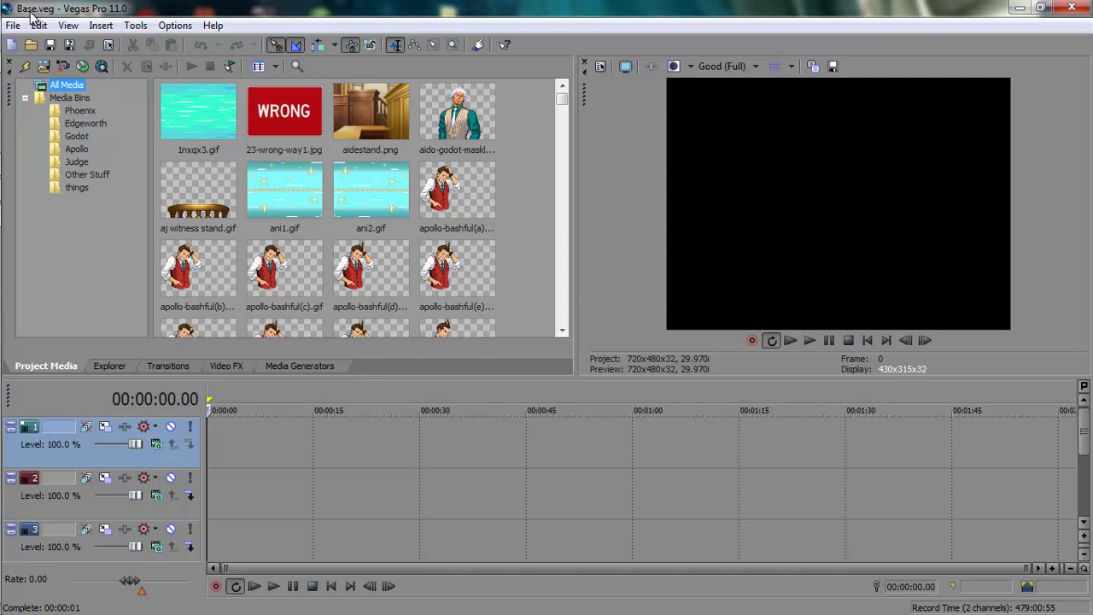
{"action": "key", "text": "Down"}
{"action": "left_click", "coordinate": [81, 111]}
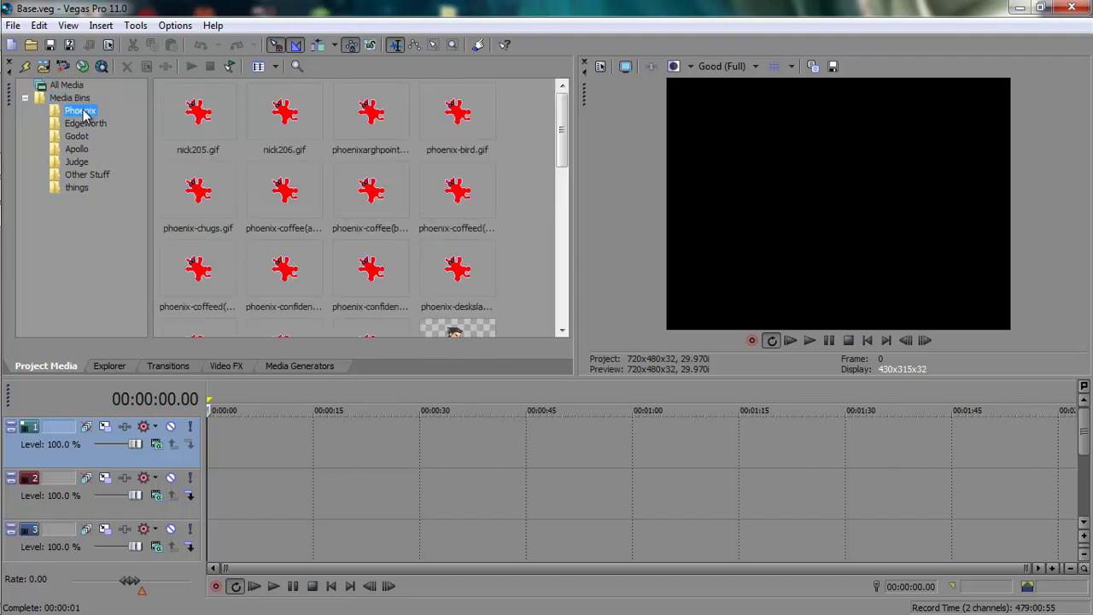
{"action": "key", "text": "Down"}
{"action": "key", "text": "Down"}
{"action": "key", "text": "Down"}
{"action": "key", "text": "Down"}
{"action": "key", "text": "Down"}
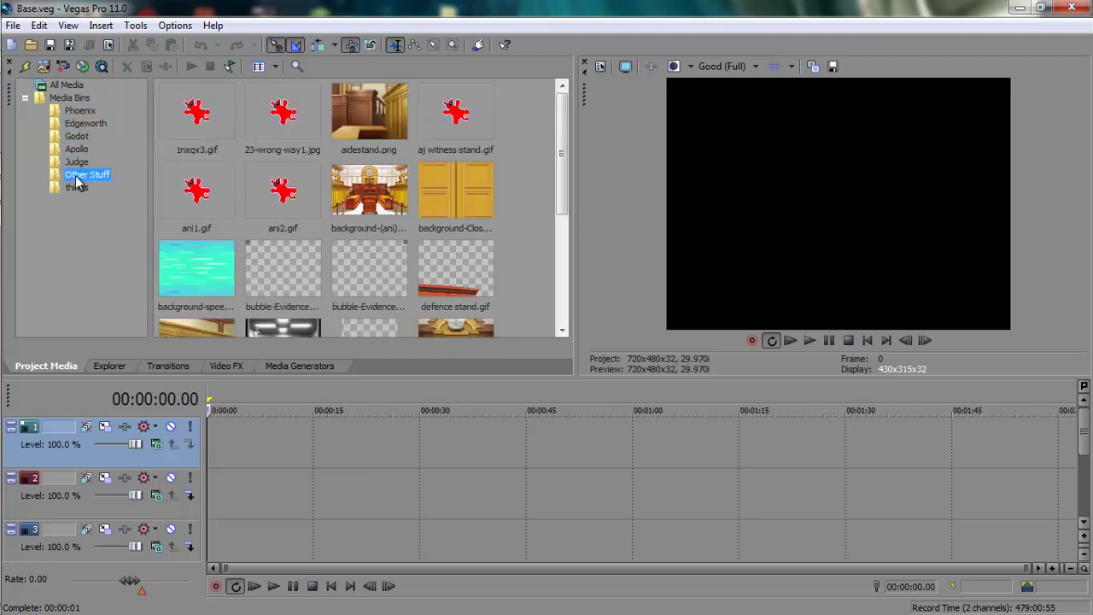
{"action": "left_click", "coordinate": [85, 110]}
{"action": "key", "text": "Down"}
{"action": "key", "text": "Down"}
{"action": "key", "text": "Down"}
{"action": "key", "text": "Down"}
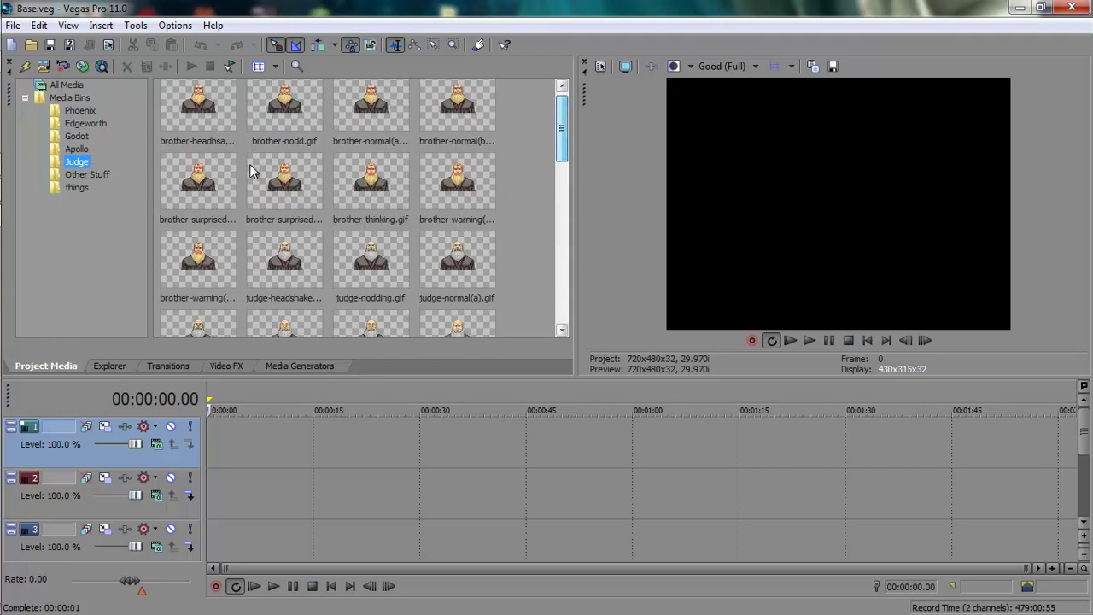
{"action": "left_click", "coordinate": [79, 176]}
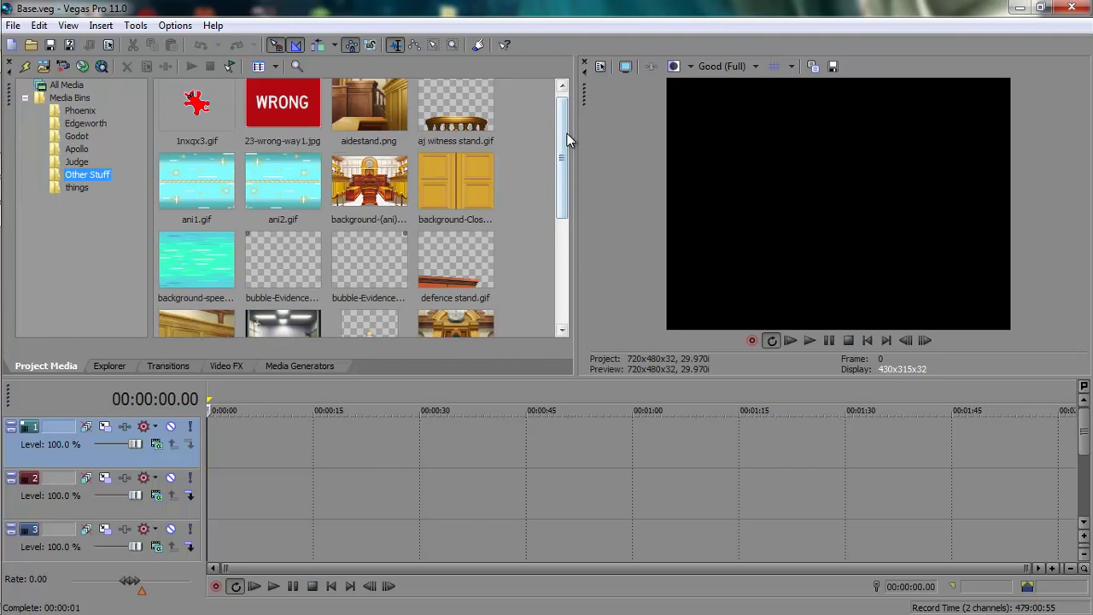
{"action": "left_click_drag", "start_coordinate": [563, 133], "coordinate": [543, 145]}
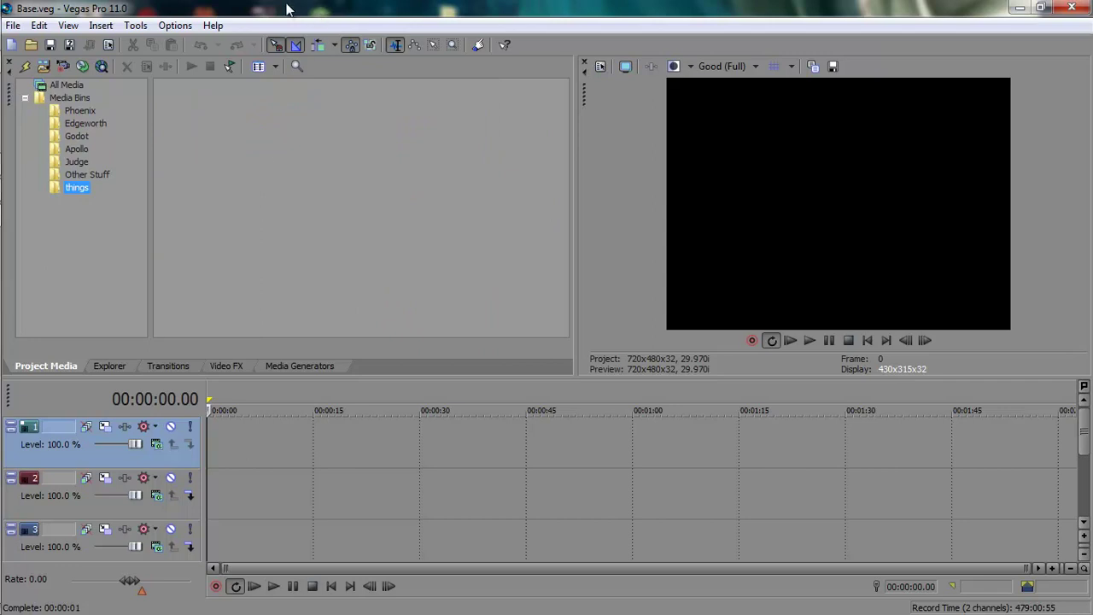
{"action": "left_click_drag", "start_coordinate": [300, 15], "coordinate": [404, 82]}
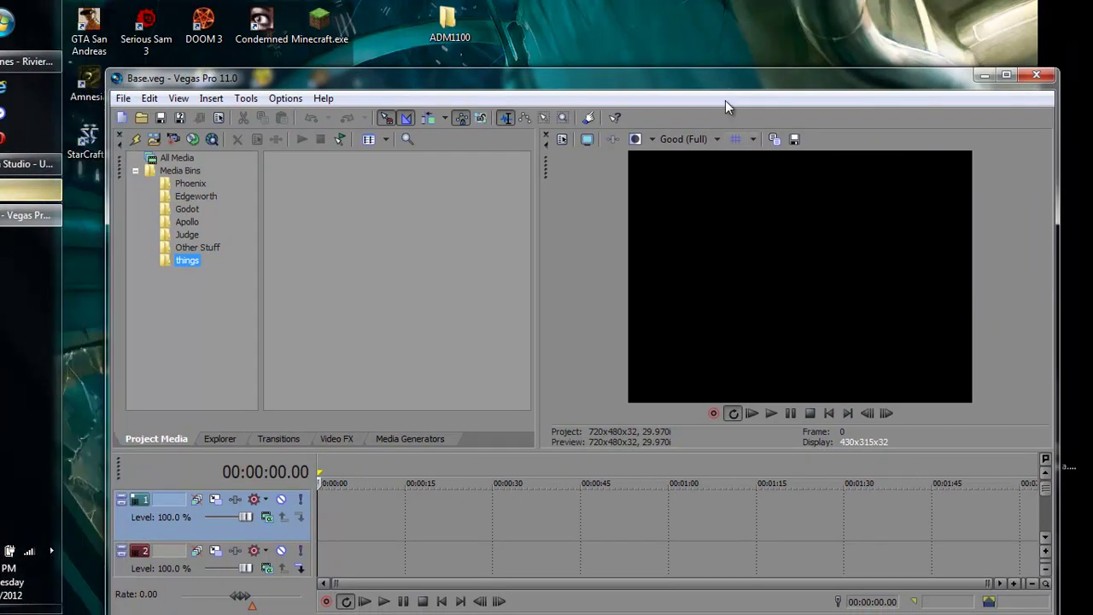
Close Vegas, open kiss her.veg from the zBits folder, and minimise that folder window
{"action": "left_click_drag", "start_coordinate": [723, 87], "coordinate": [701, 55]}
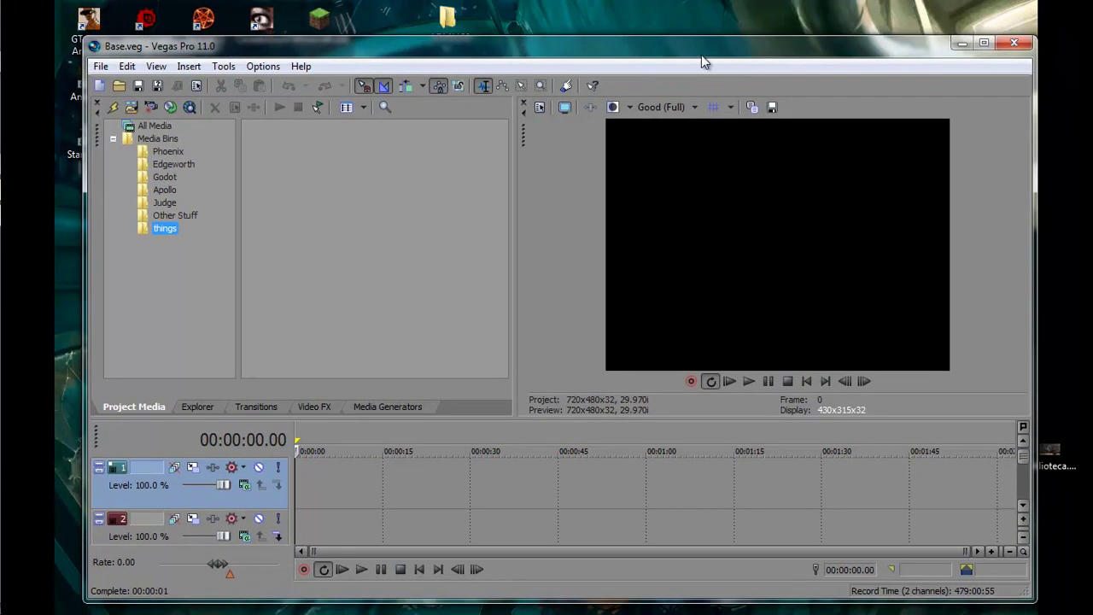
{"action": "left_click", "coordinate": [1015, 43]}
{"action": "mouse_move", "coordinate": [2, 215]}
{"action": "left_click", "coordinate": [52, 187]}
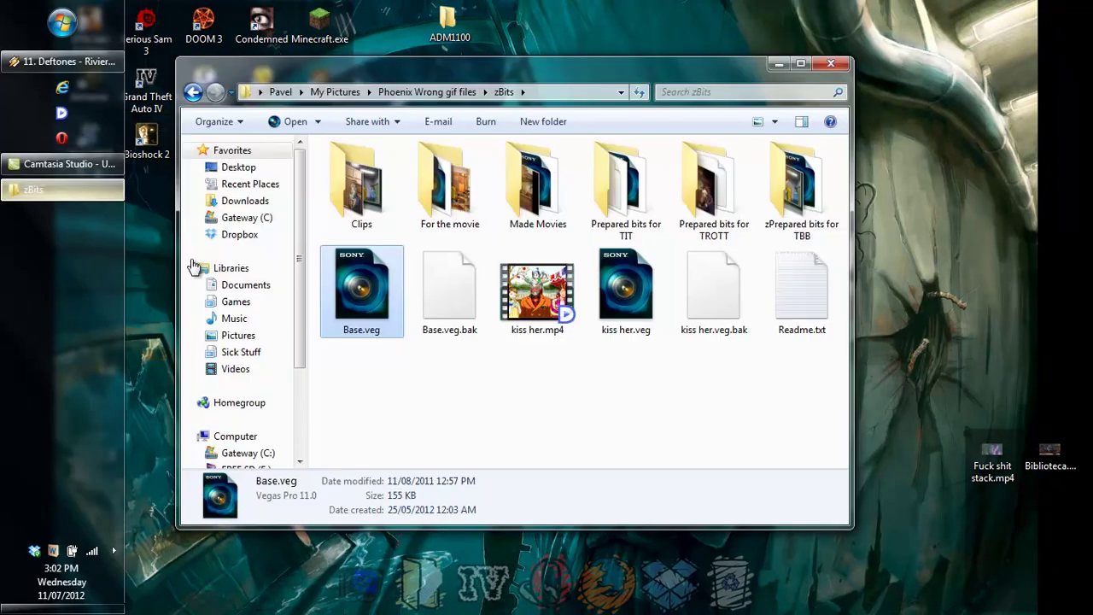
{"action": "double_click", "coordinate": [634, 314]}
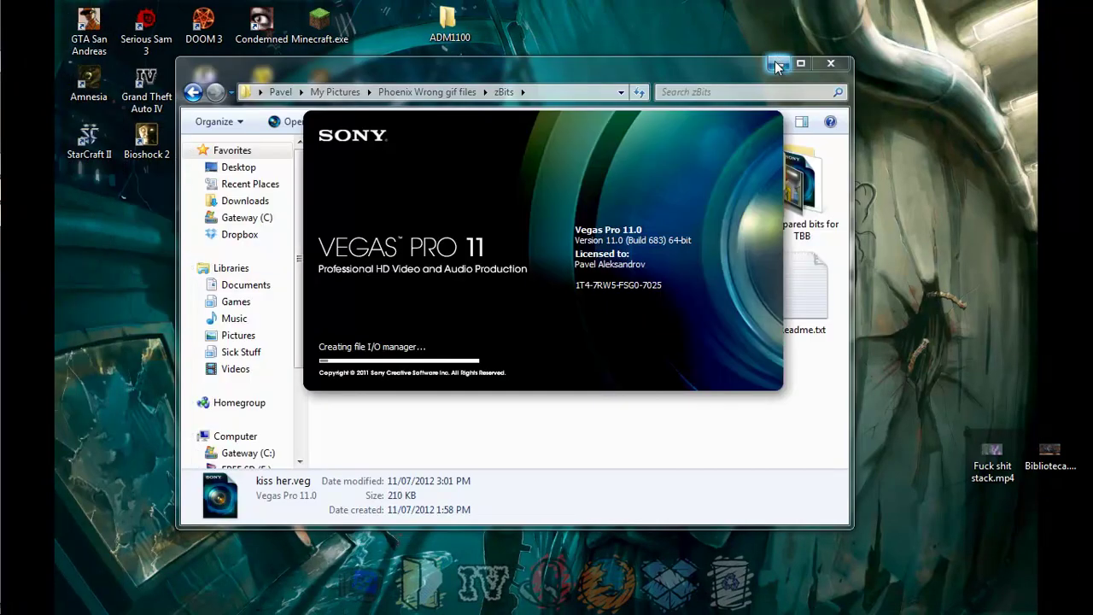
{"action": "left_click", "coordinate": [778, 63]}
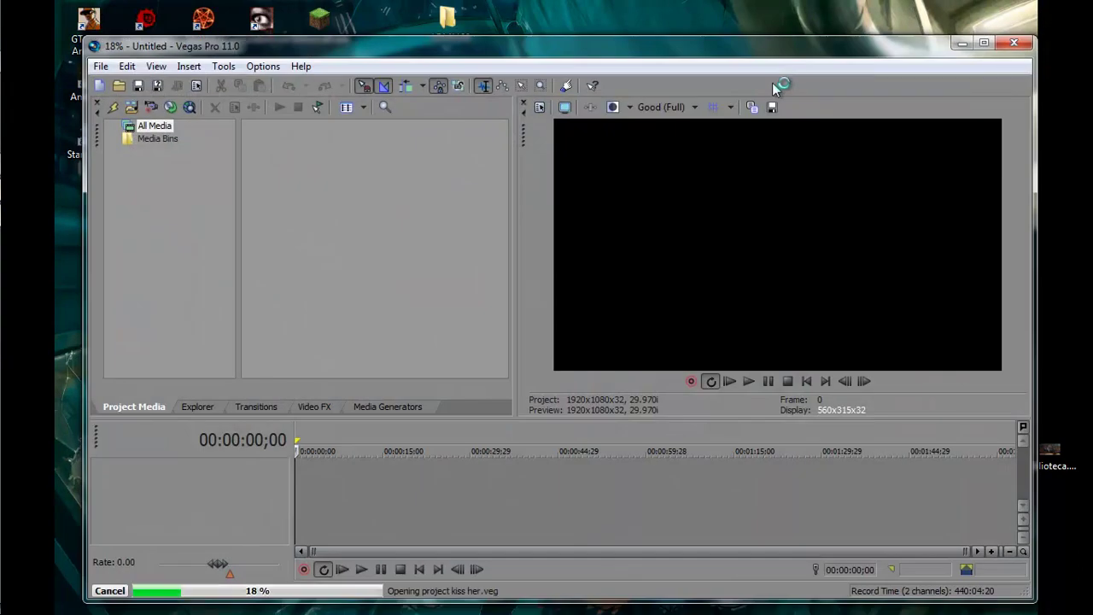
Maximise Vegas, zoom into the kiss her timeline, and expand Media Bins into its character sub-bins
{"action": "double_click", "coordinate": [671, 48]}
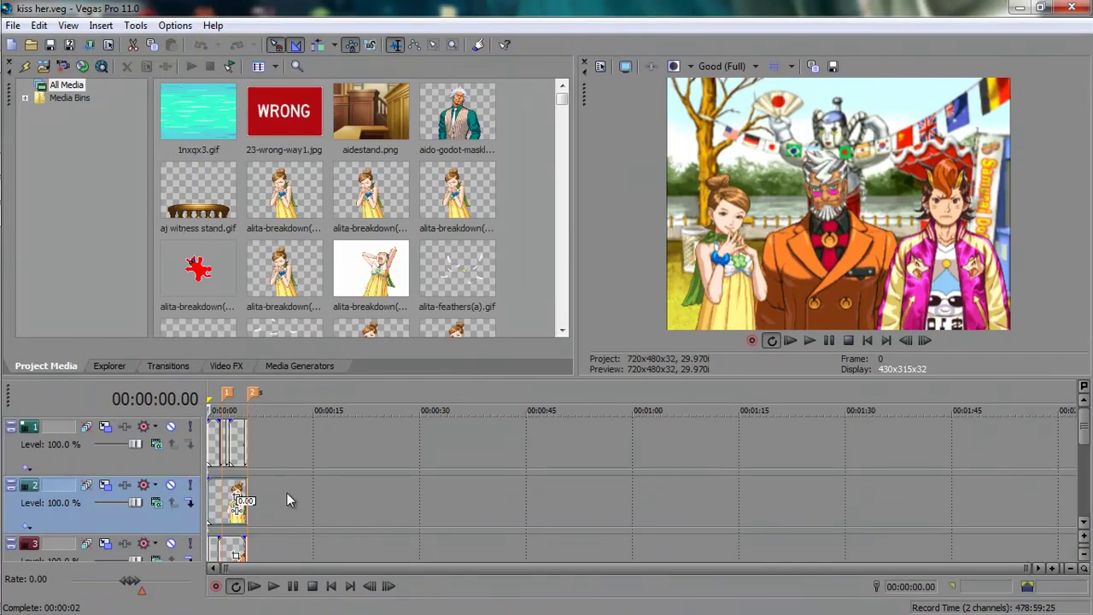
{"action": "scroll", "coordinate": [282, 493], "scroll_direction": "up", "scroll_amount": 3}
{"action": "scroll", "coordinate": [275, 493], "scroll_direction": "up", "scroll_amount": 5}
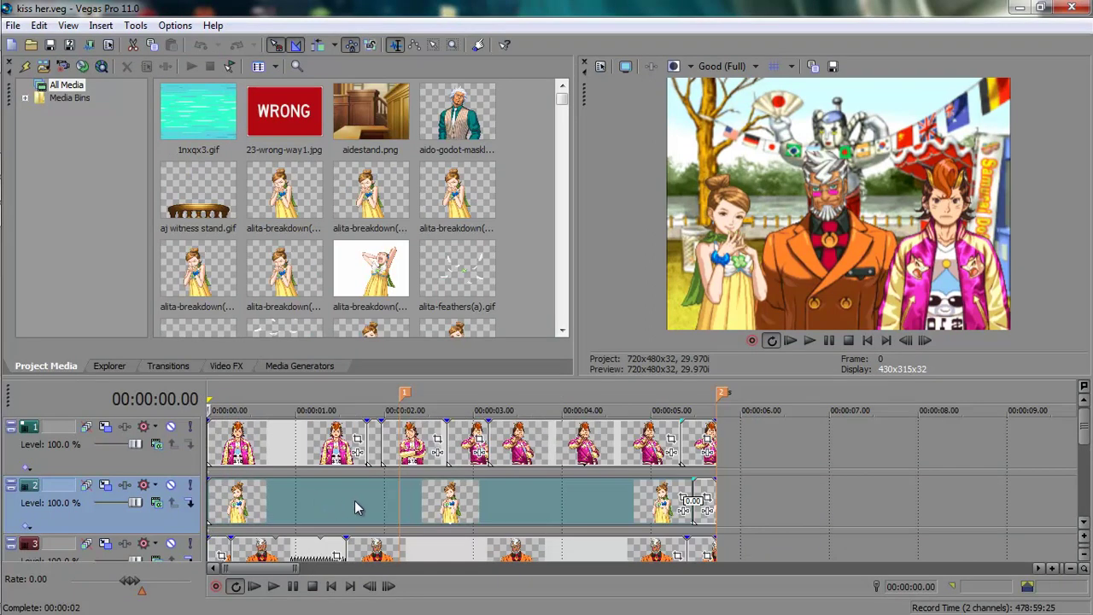
{"action": "left_click", "coordinate": [25, 98]}
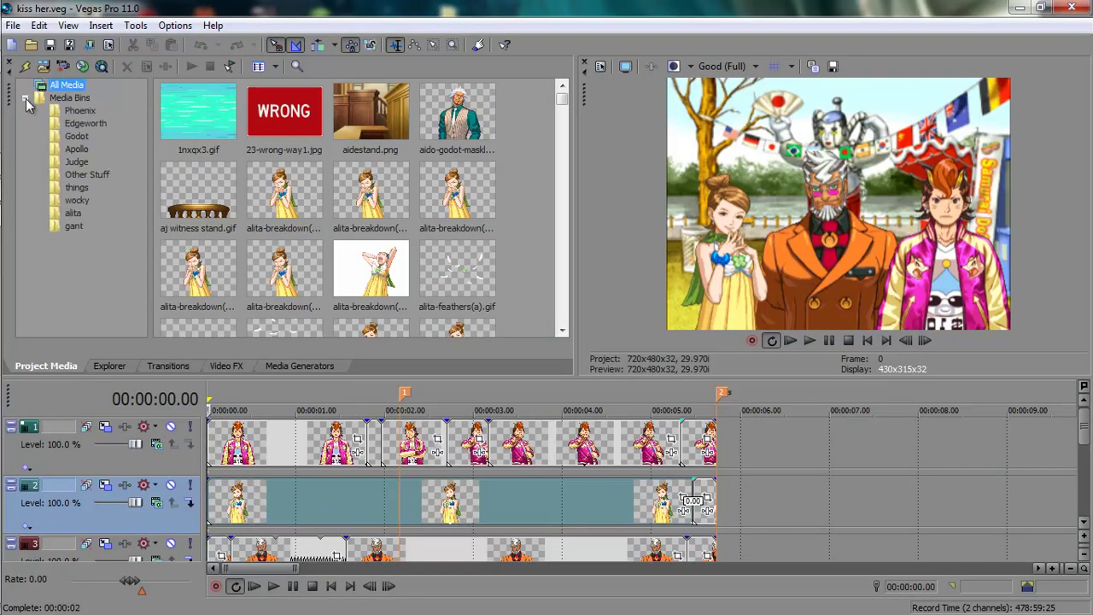
Check the kiss her.mp3 audio in the things bin and select the 0.08–4.04 s range
{"action": "left_click", "coordinate": [73, 201]}
{"action": "left_click", "coordinate": [76, 188]}
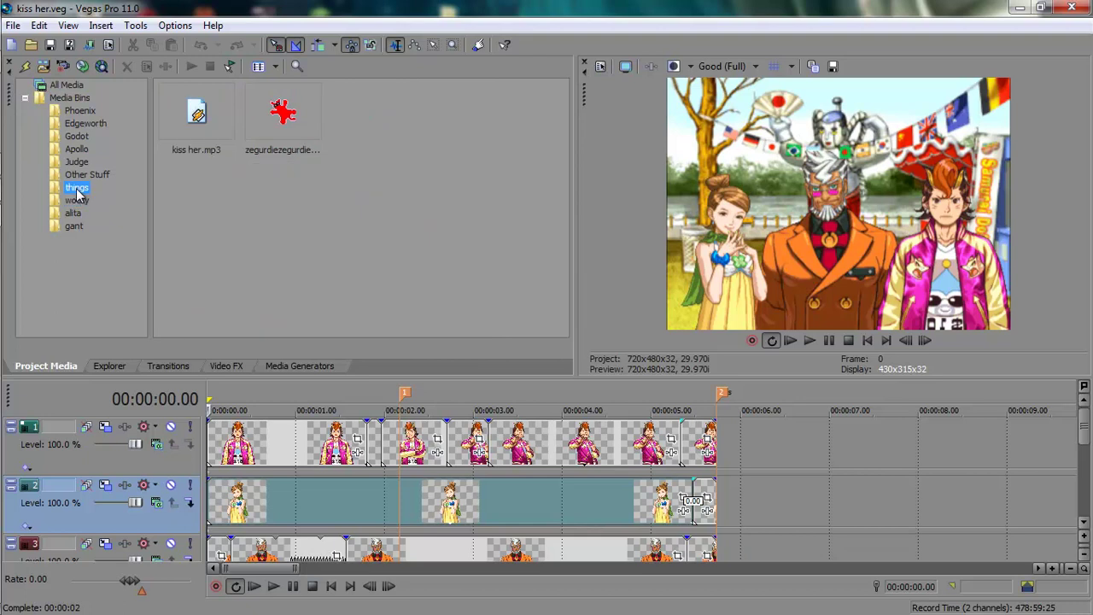
{"action": "left_click", "coordinate": [205, 128]}
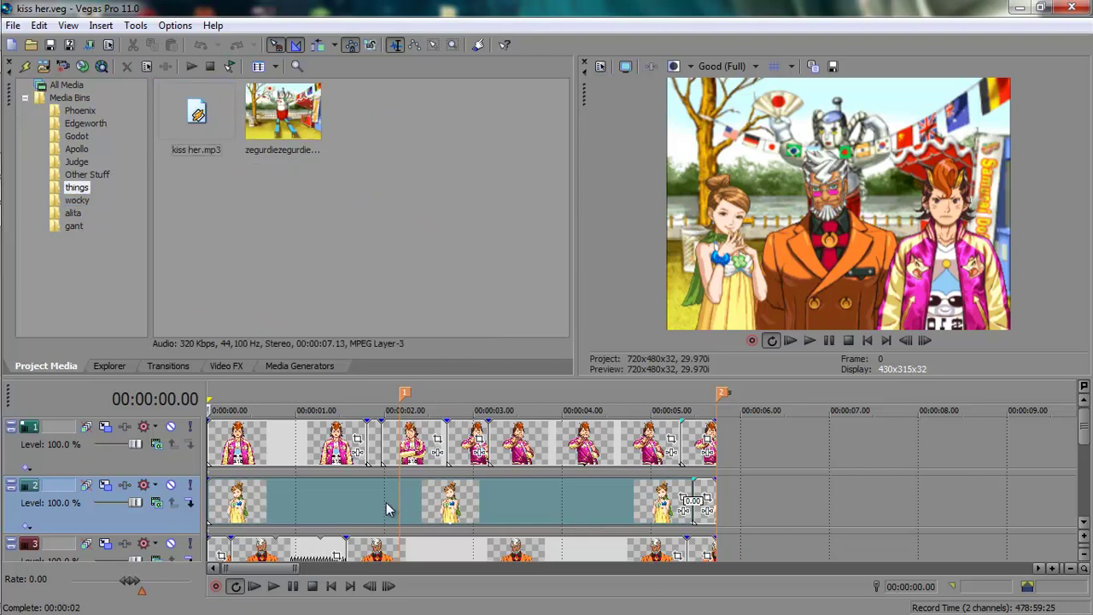
{"action": "left_click", "coordinate": [386, 510]}
{"action": "scroll", "coordinate": [384, 512], "scroll_direction": "down", "scroll_amount": 3}
{"action": "left_click", "coordinate": [248, 530]}
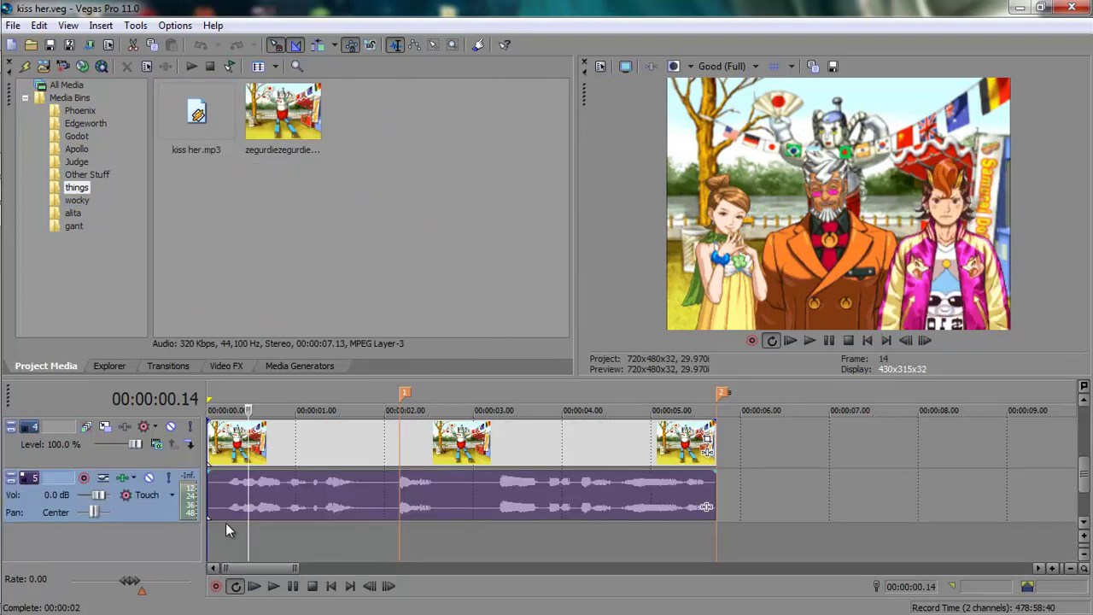
{"action": "left_click_drag", "start_coordinate": [232, 540], "coordinate": [574, 538]}
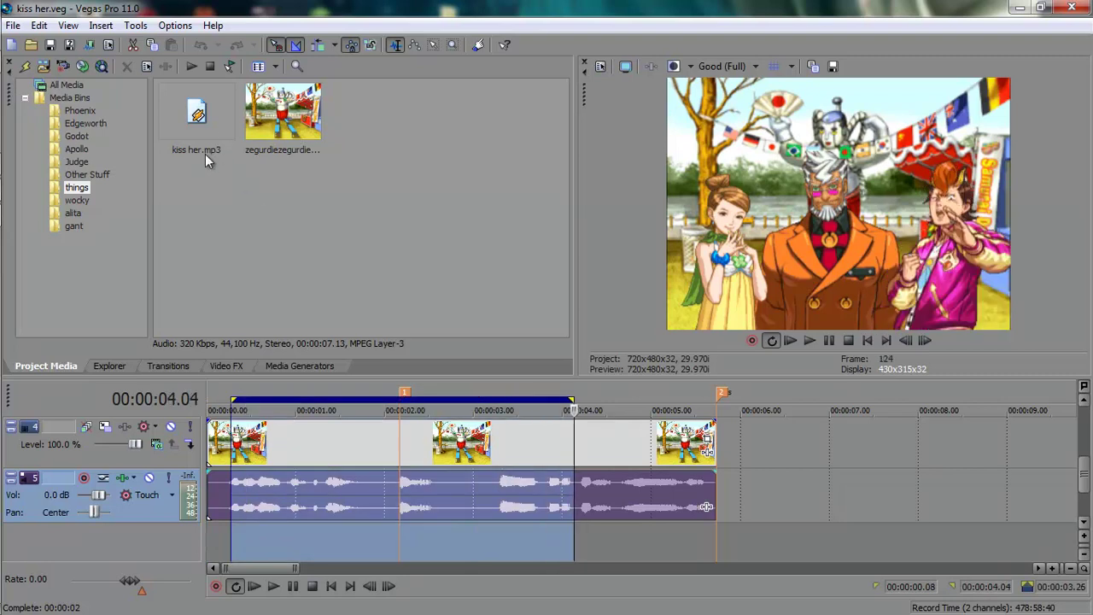
Show the alita bin's sprite GIFs and stretch the loop region across the full clip
{"action": "left_click", "coordinate": [77, 202]}
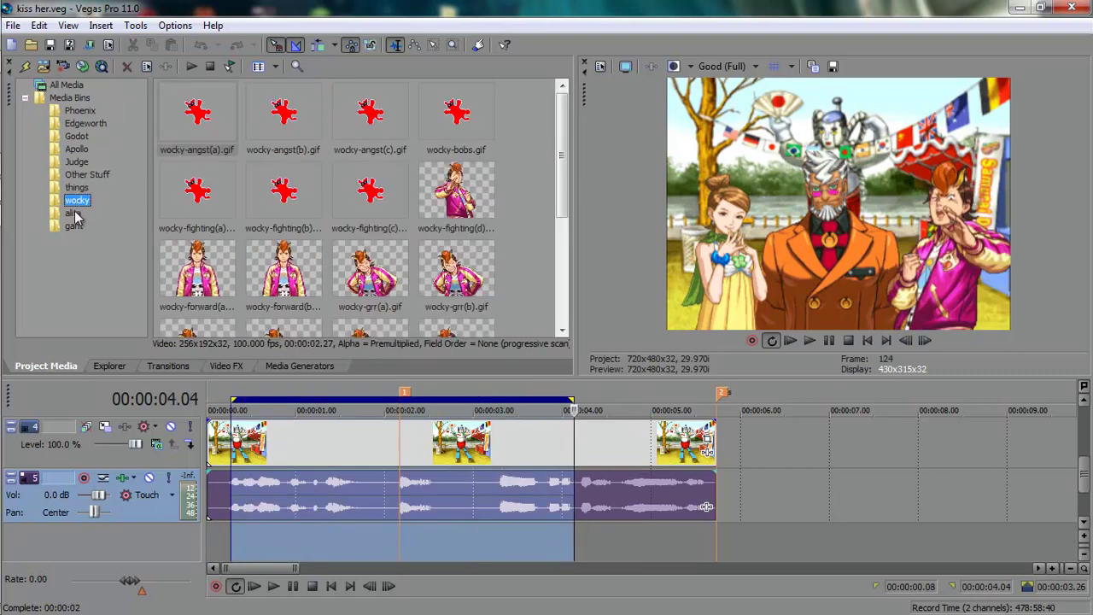
{"action": "left_click", "coordinate": [74, 214]}
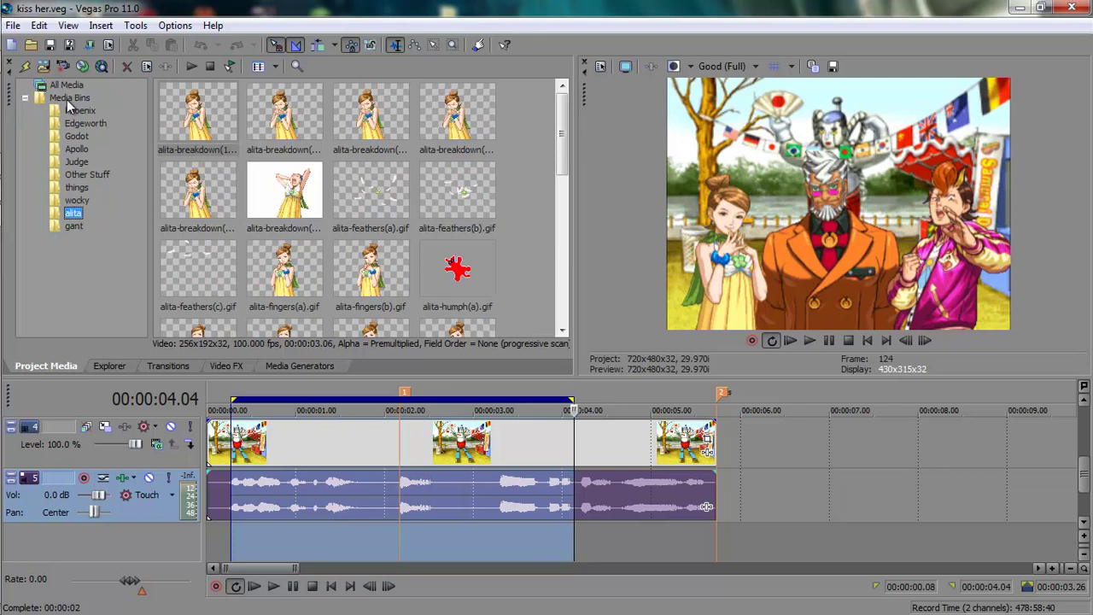
{"action": "left_click", "coordinate": [79, 202]}
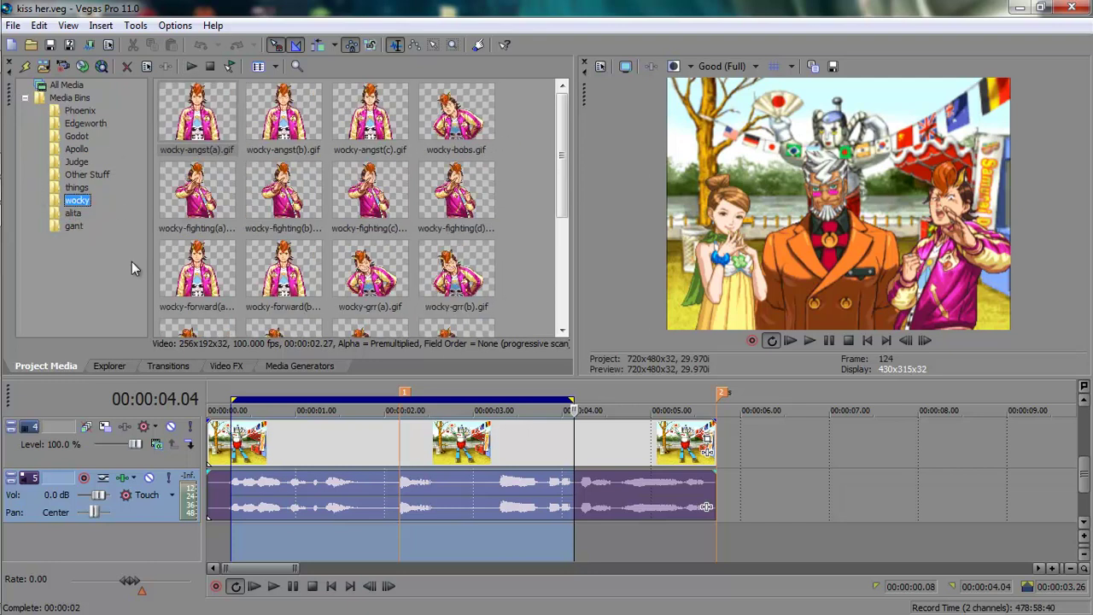
{"action": "left_click", "coordinate": [74, 227]}
{"action": "key", "text": "Up"}
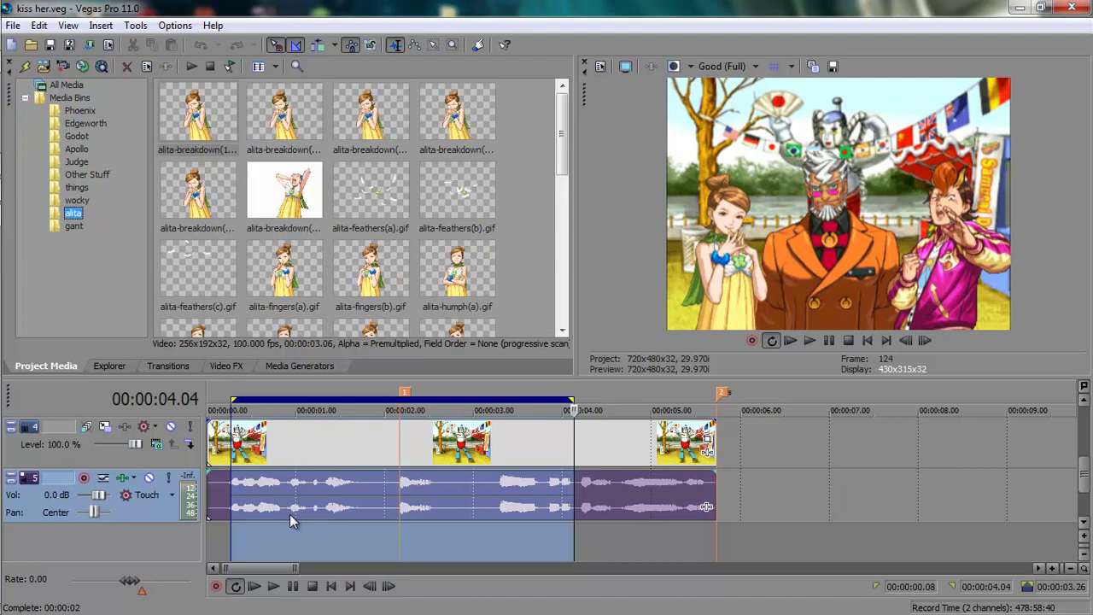
{"action": "left_click_drag", "start_coordinate": [220, 552], "coordinate": [718, 543]}
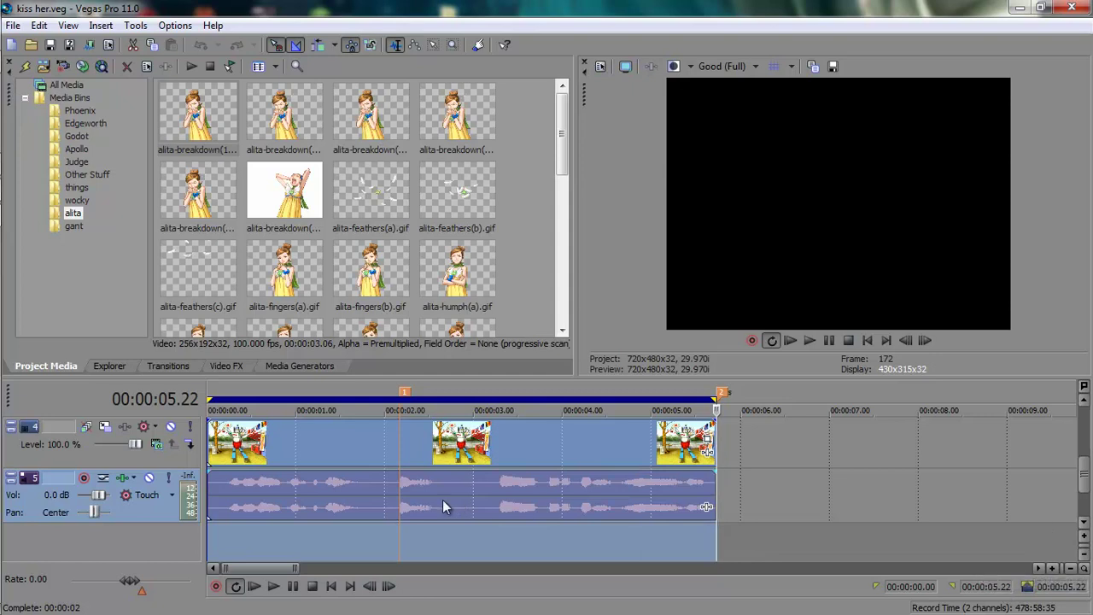
Enlarge the timeline to reveal all tracks and select the alita and pink character tracks
{"action": "scroll", "coordinate": [442, 499], "scroll_direction": "up", "scroll_amount": 1}
{"action": "scroll", "coordinate": [422, 510], "scroll_direction": "down", "scroll_amount": 2}
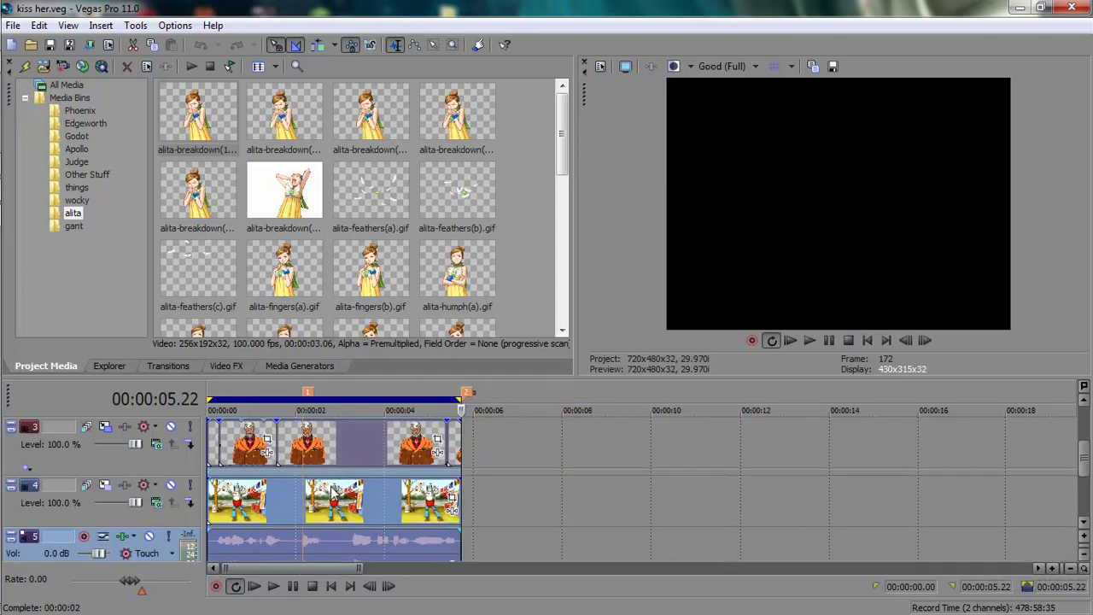
{"action": "left_click", "coordinate": [261, 487]}
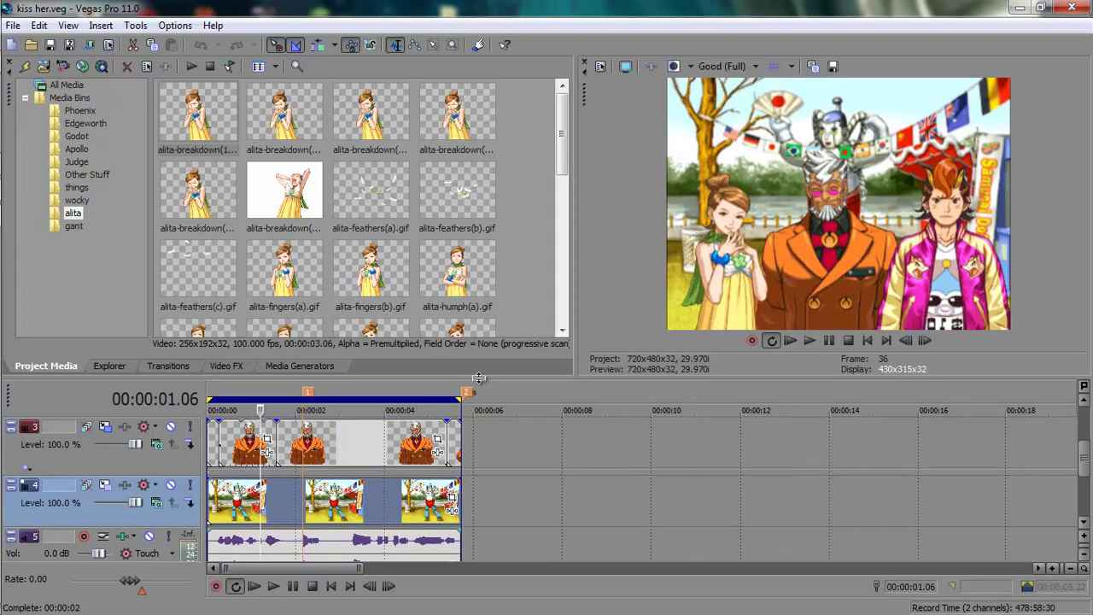
{"action": "left_click_drag", "start_coordinate": [477, 379], "coordinate": [481, 219]}
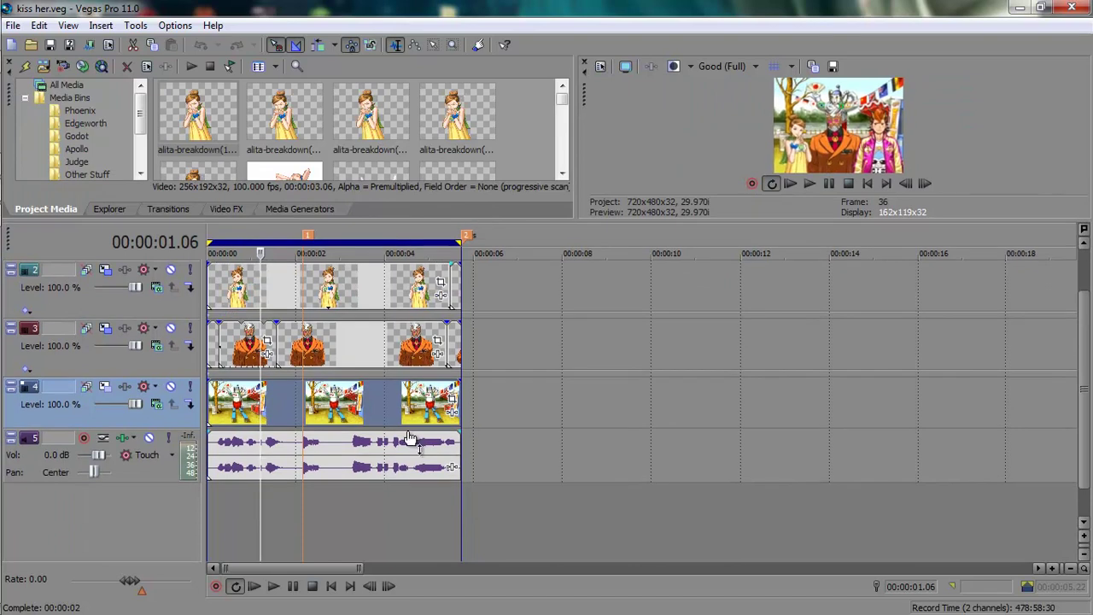
{"action": "left_click", "coordinate": [593, 301]}
{"action": "scroll", "coordinate": [597, 358], "scroll_direction": "up", "scroll_amount": 1}
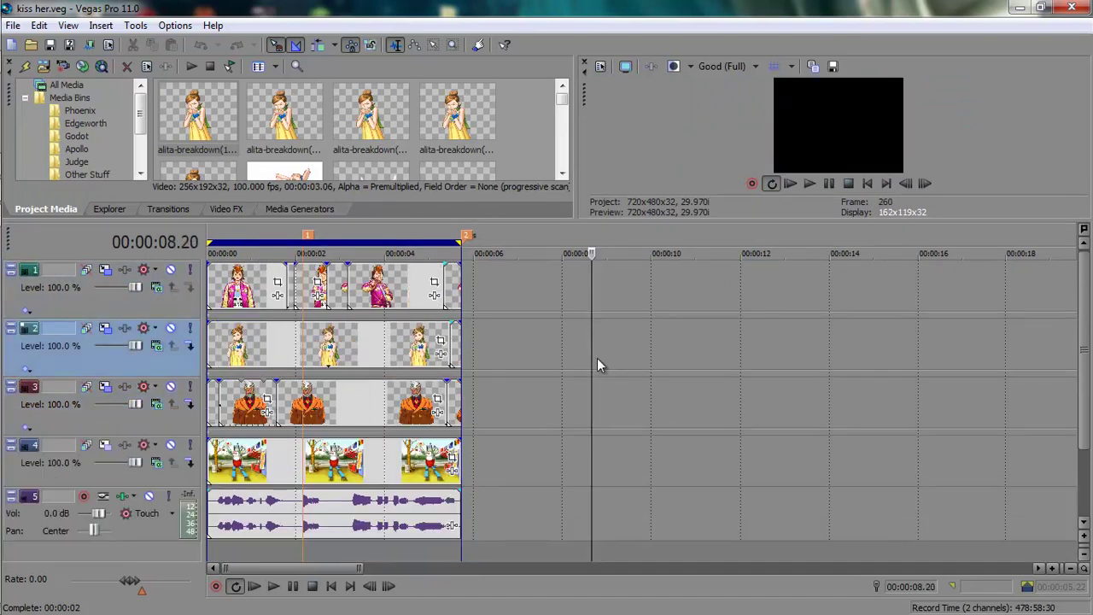
{"action": "left_click", "coordinate": [545, 295]}
Inspect the audio, orange, pink and background track events between 2.14 and 4.12 s
{"action": "left_click", "coordinate": [561, 353]}
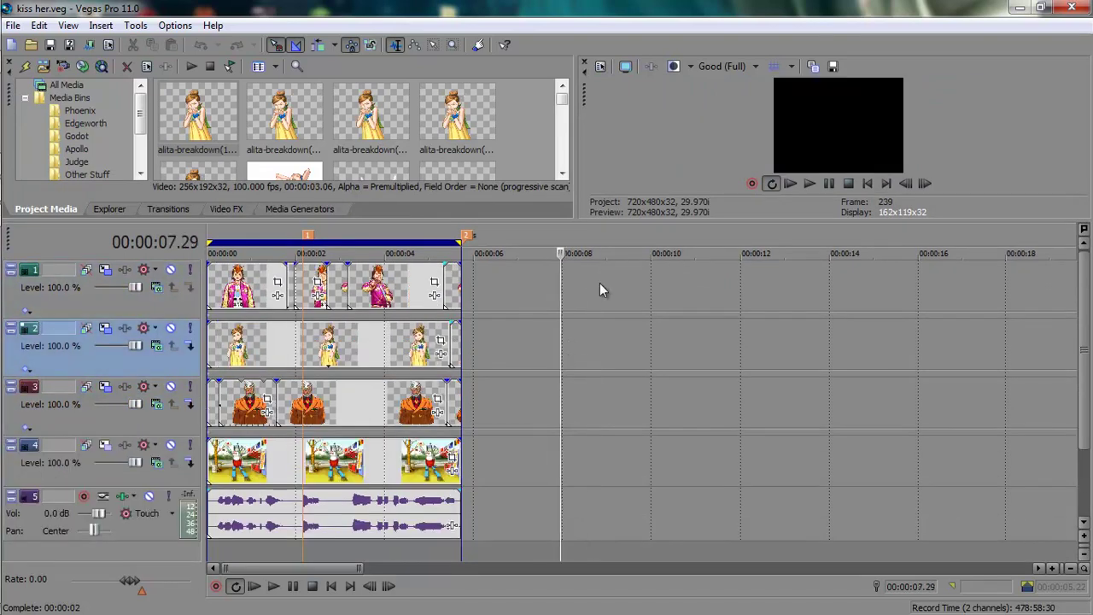
{"action": "left_click", "coordinate": [600, 284]}
{"action": "left_click", "coordinate": [556, 493]}
{"action": "left_click", "coordinate": [539, 522]}
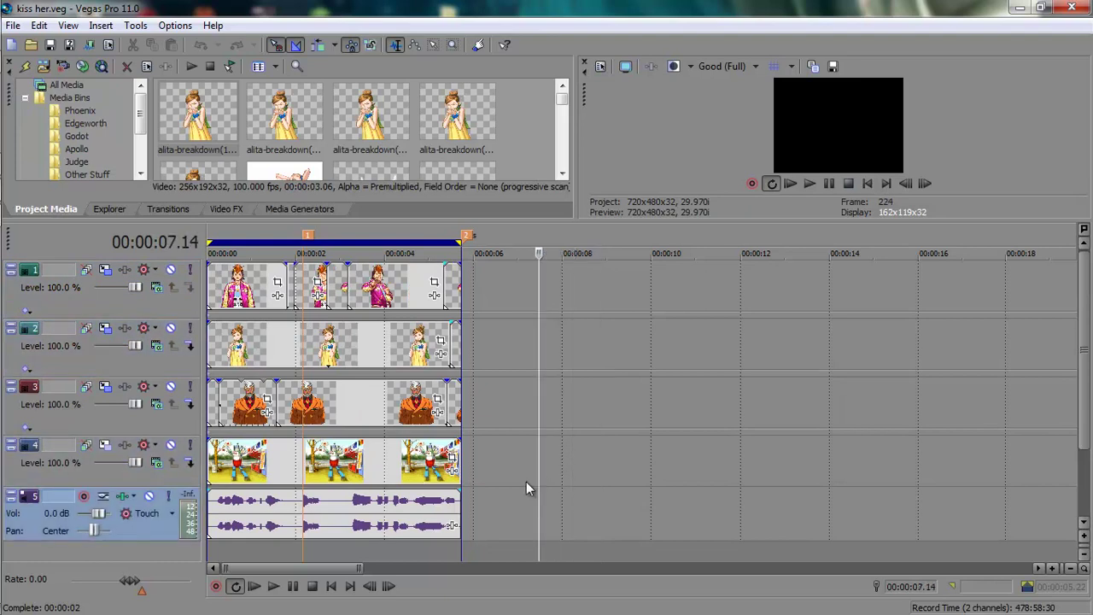
{"action": "left_click", "coordinate": [316, 414]}
{"action": "left_click", "coordinate": [317, 414]}
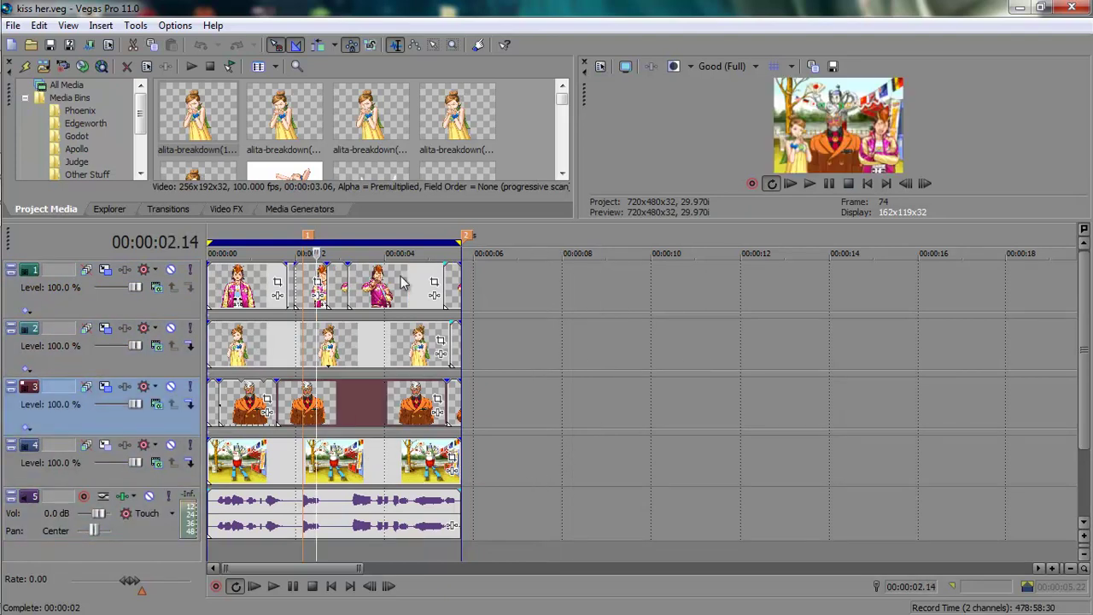
{"action": "left_click", "coordinate": [402, 284]}
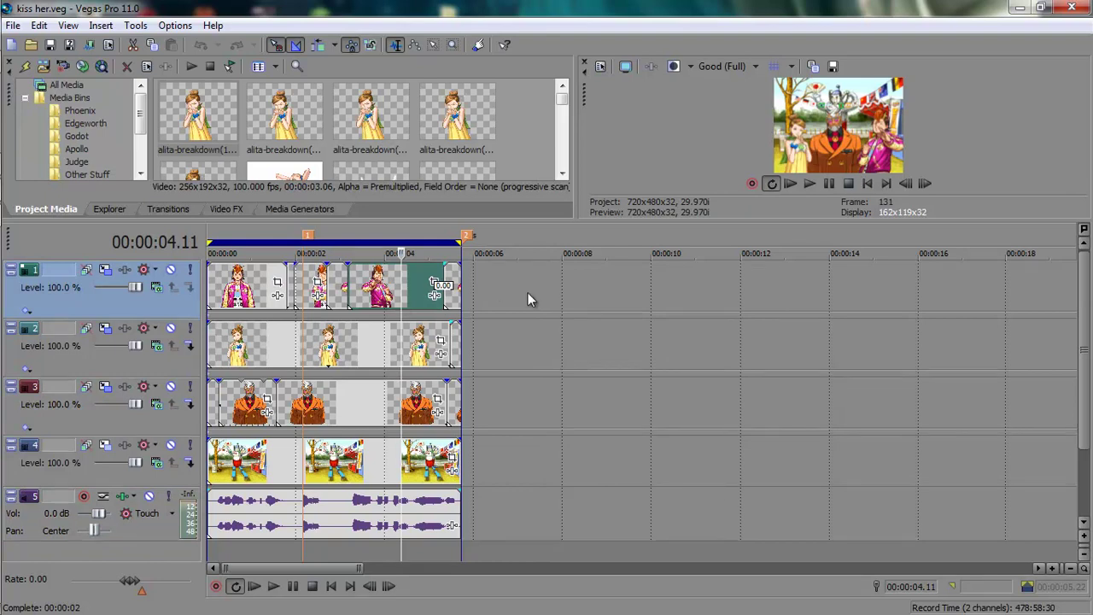
{"action": "left_click", "coordinate": [515, 346]}
{"action": "left_click", "coordinate": [507, 409]}
{"action": "left_click", "coordinate": [402, 465]}
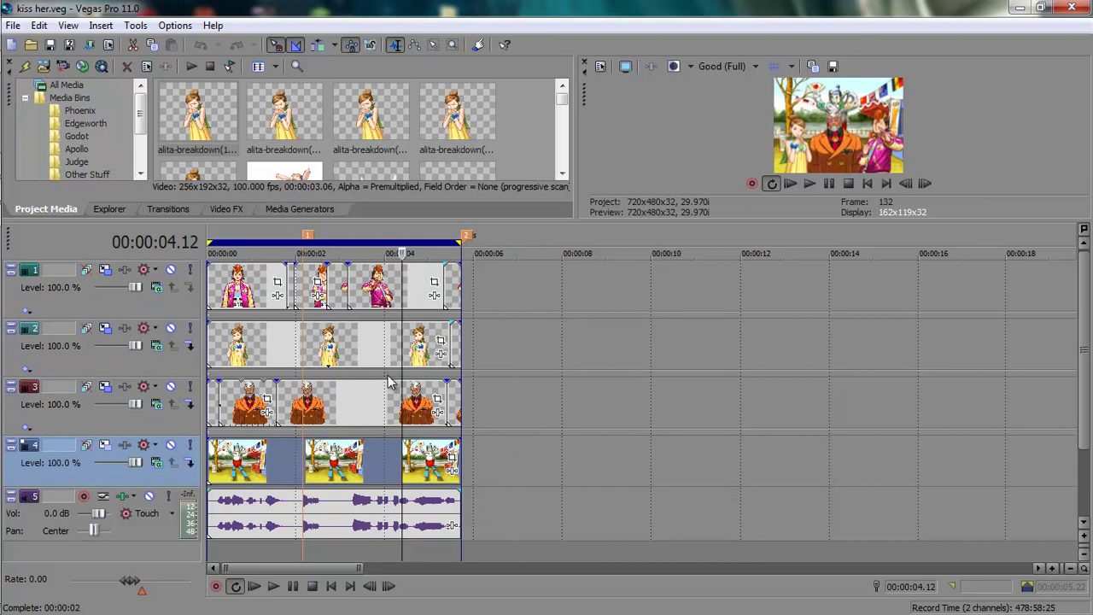
Stack the tracks as alita, pink character, orange character, background, audio, showing the audio track
{"action": "left_click_drag", "start_coordinate": [194, 484], "coordinate": [203, 282]}
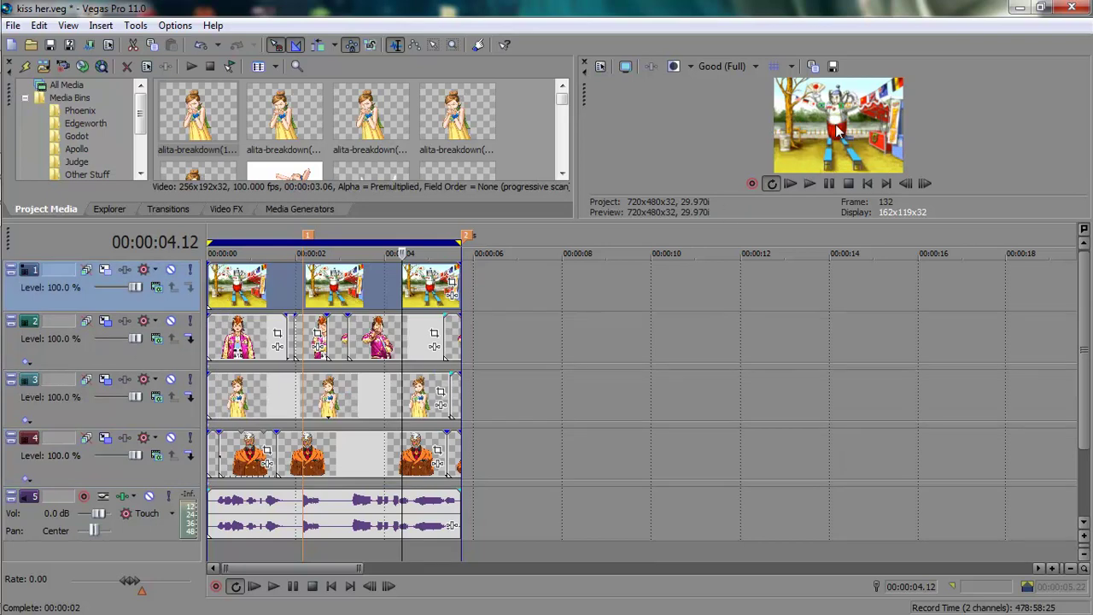
{"action": "left_click_drag", "start_coordinate": [737, 231], "coordinate": [740, 325]}
{"action": "left_click_drag", "start_coordinate": [181, 453], "coordinate": [191, 363]}
{"action": "left_click_drag", "start_coordinate": [190, 516], "coordinate": [190, 339]}
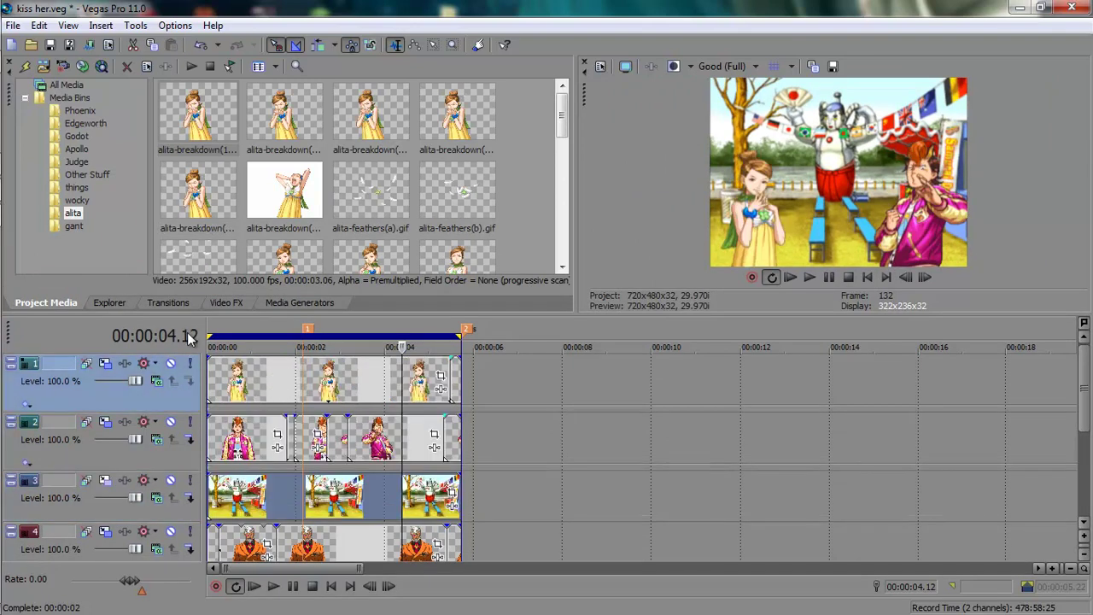
{"action": "left_click_drag", "start_coordinate": [81, 555], "coordinate": [116, 319]}
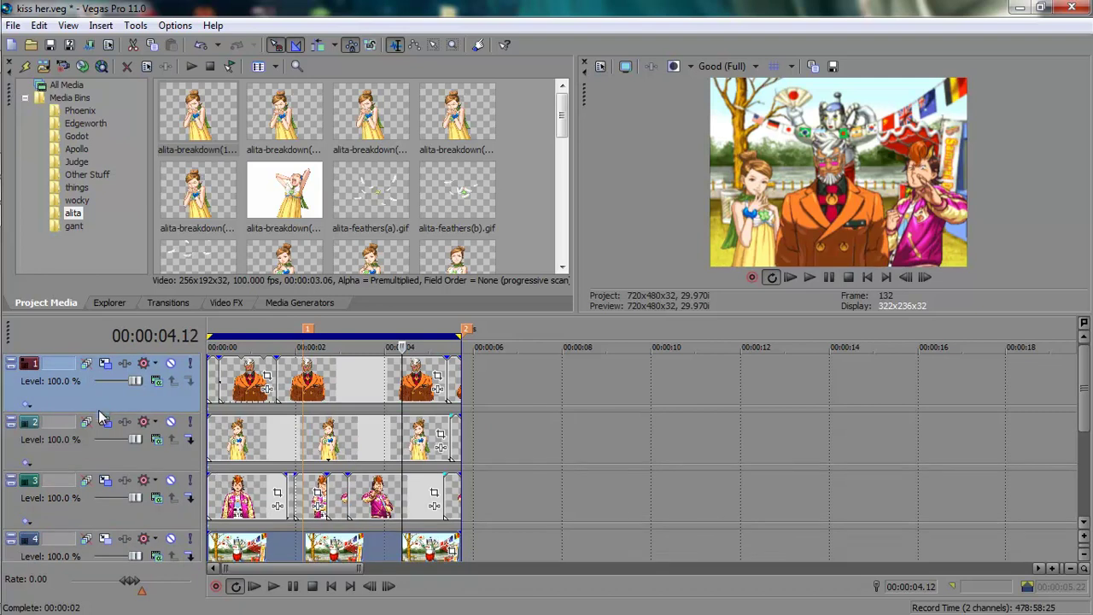
{"action": "mouse_move", "coordinate": [98, 410]}
{"action": "left_mouse_down"}
{"action": "mouse_move", "coordinate": [101, 452]}
{"action": "mouse_move", "coordinate": [115, 405]}
{"action": "left_mouse_up"}
{"action": "left_click_drag", "start_coordinate": [179, 400], "coordinate": [192, 512]}
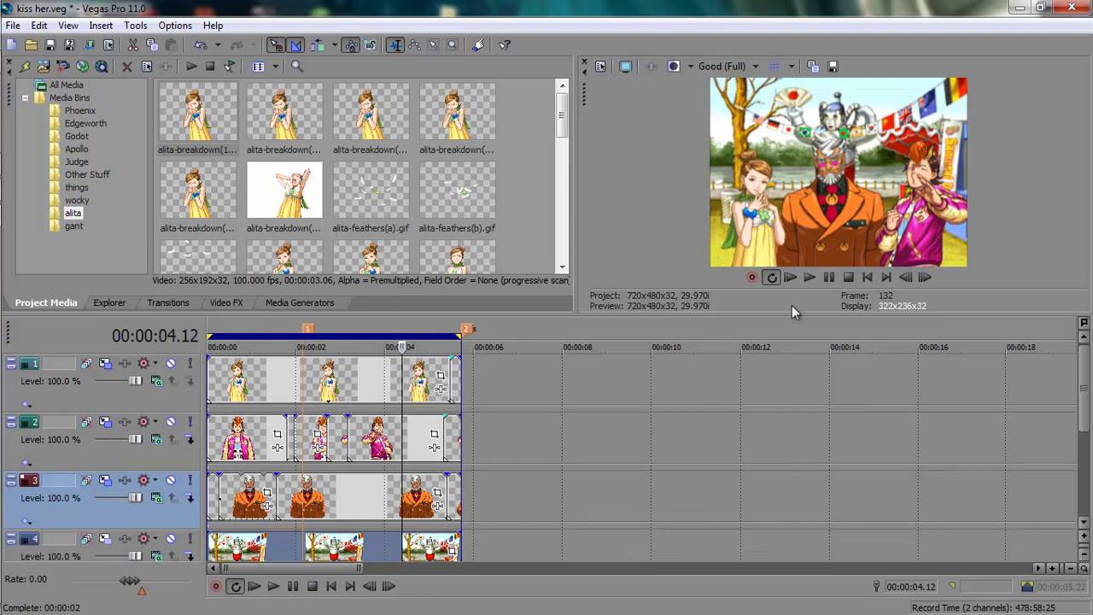
{"action": "left_click_drag", "start_coordinate": [596, 315], "coordinate": [595, 254]}
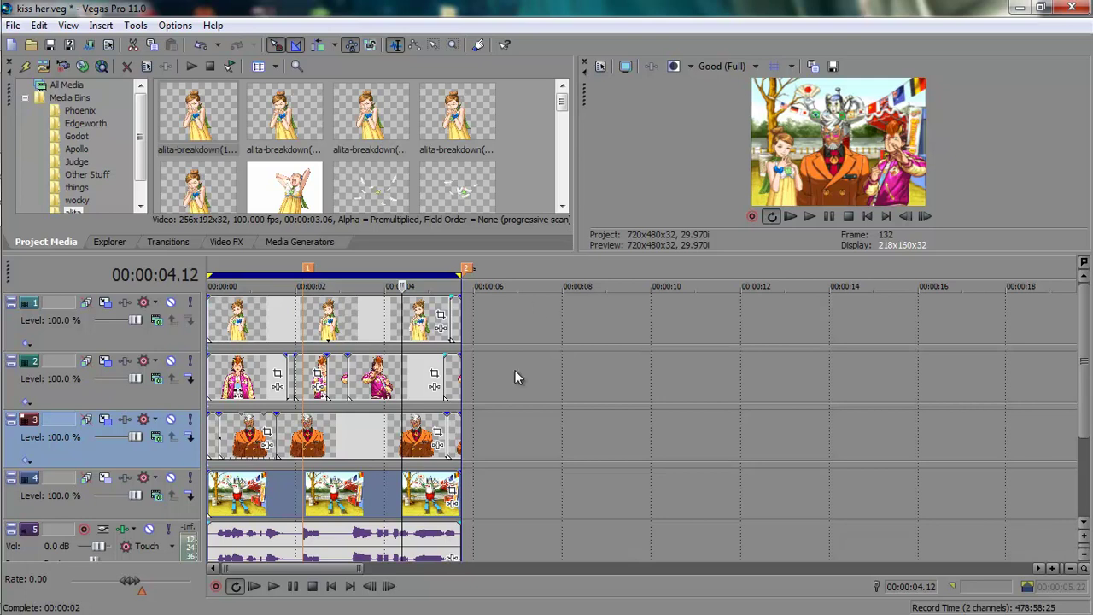
Place the cursor at 00:00:03.05 in the orange character's gap and enlarge the preview
{"action": "scroll", "coordinate": [525, 418], "scroll_direction": "down", "scroll_amount": 1}
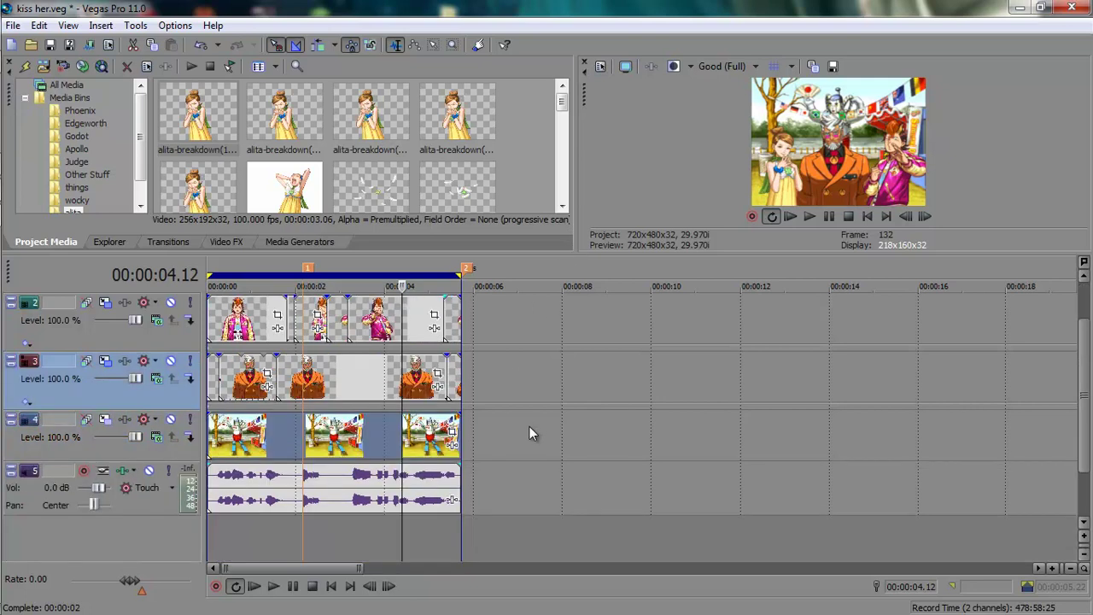
{"action": "scroll", "coordinate": [524, 427], "scroll_direction": "up", "scroll_amount": 1}
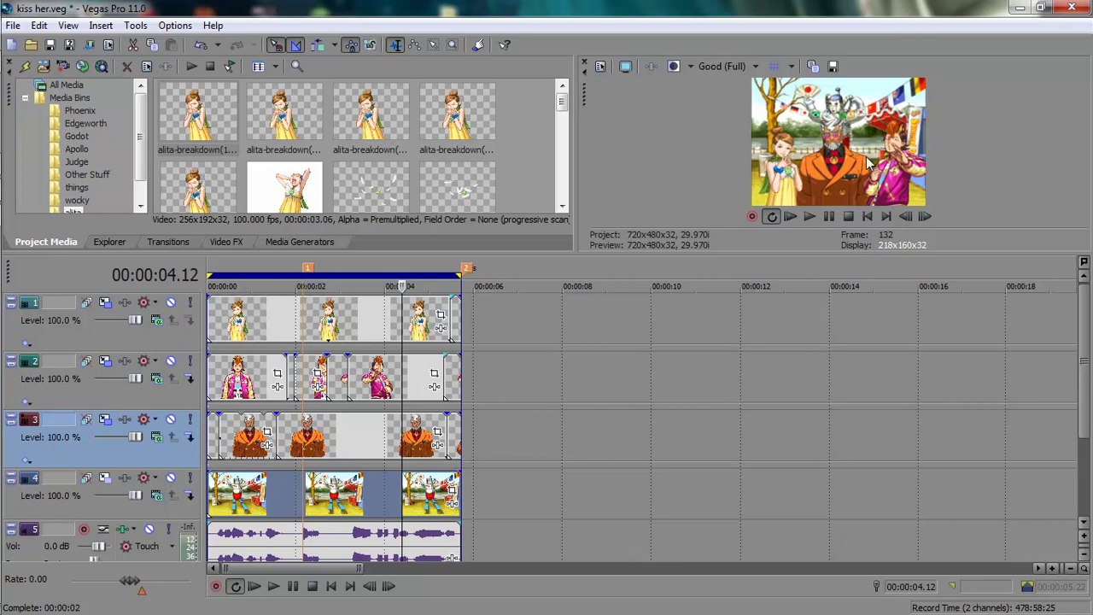
{"action": "scroll", "coordinate": [496, 368], "scroll_direction": "down", "scroll_amount": 2}
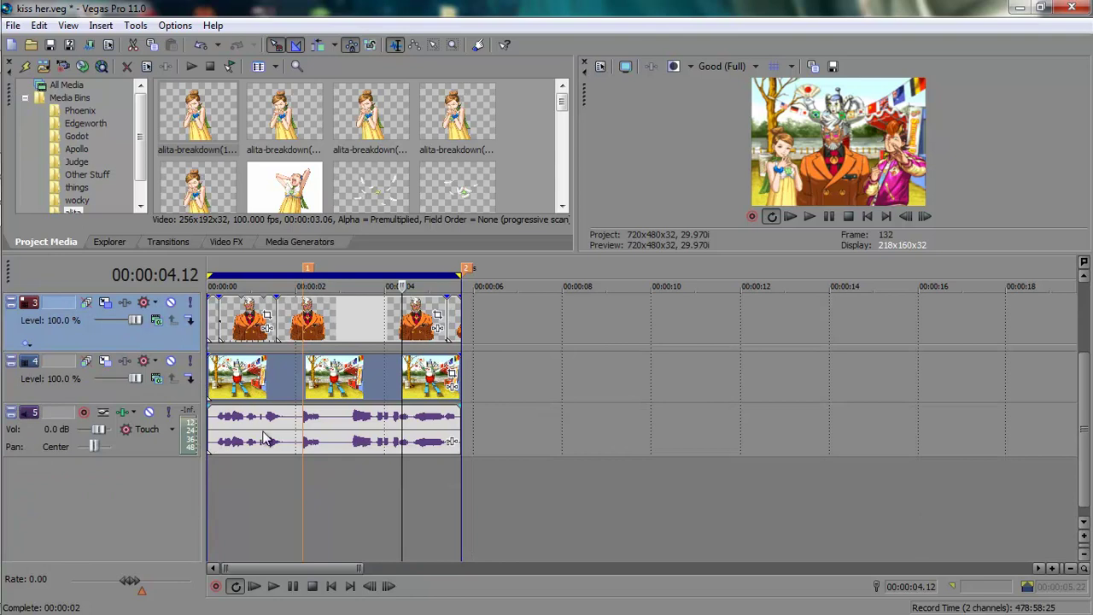
{"action": "scroll", "coordinate": [265, 438], "scroll_direction": "up", "scroll_amount": 2}
{"action": "left_click", "coordinate": [401, 382]}
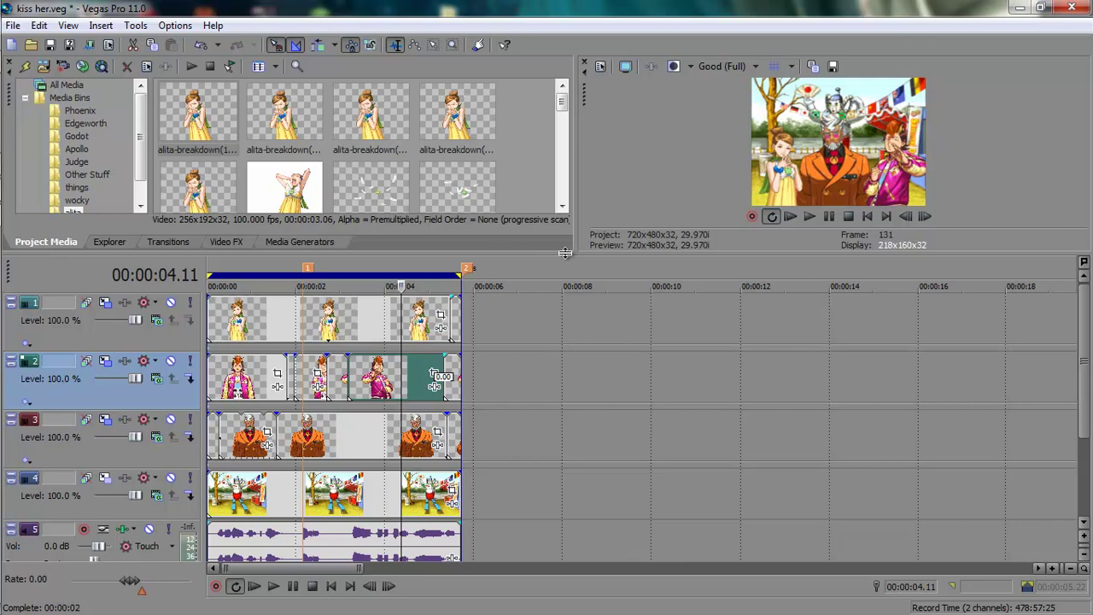
{"action": "mouse_move", "coordinate": [565, 253]}
{"action": "left_mouse_down"}
{"action": "mouse_move", "coordinate": [543, 418]}
{"action": "mouse_move", "coordinate": [552, 260]}
{"action": "left_mouse_up"}
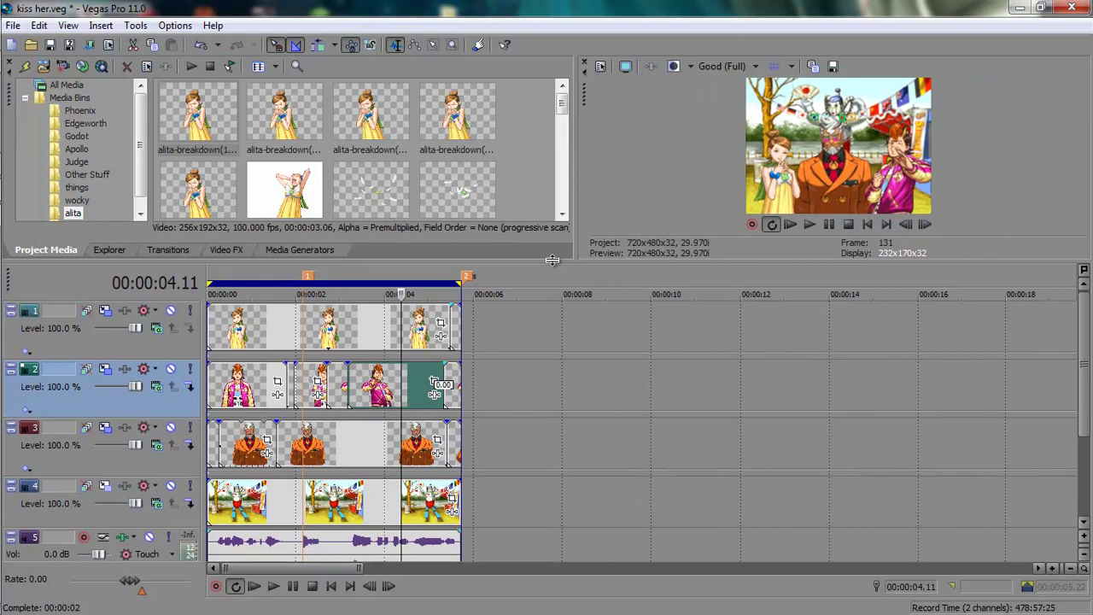
{"action": "left_click", "coordinate": [338, 456]}
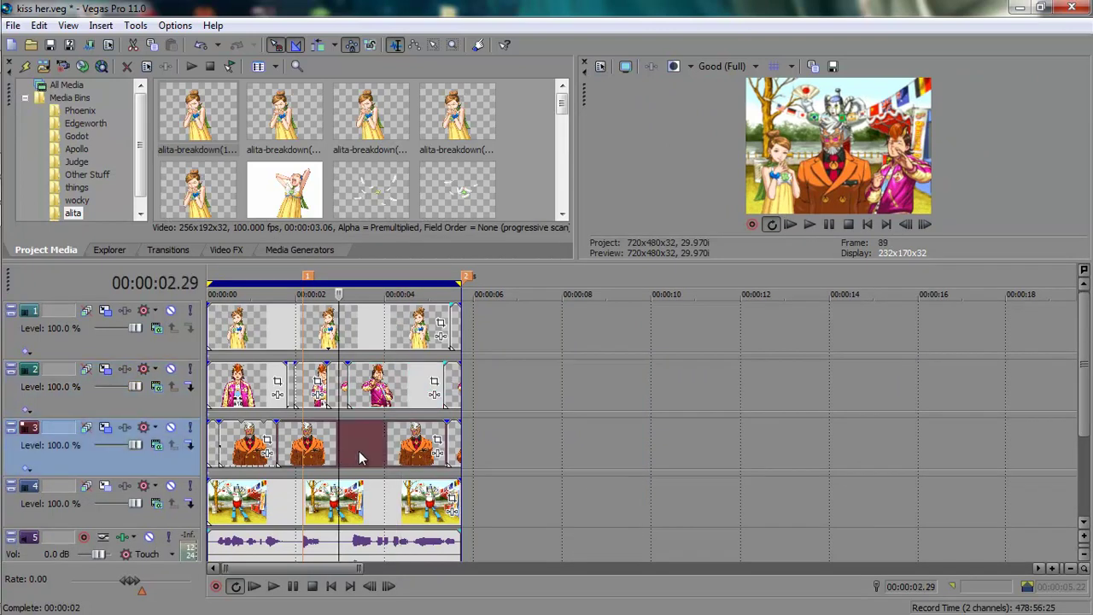
{"action": "left_click", "coordinate": [350, 455]}
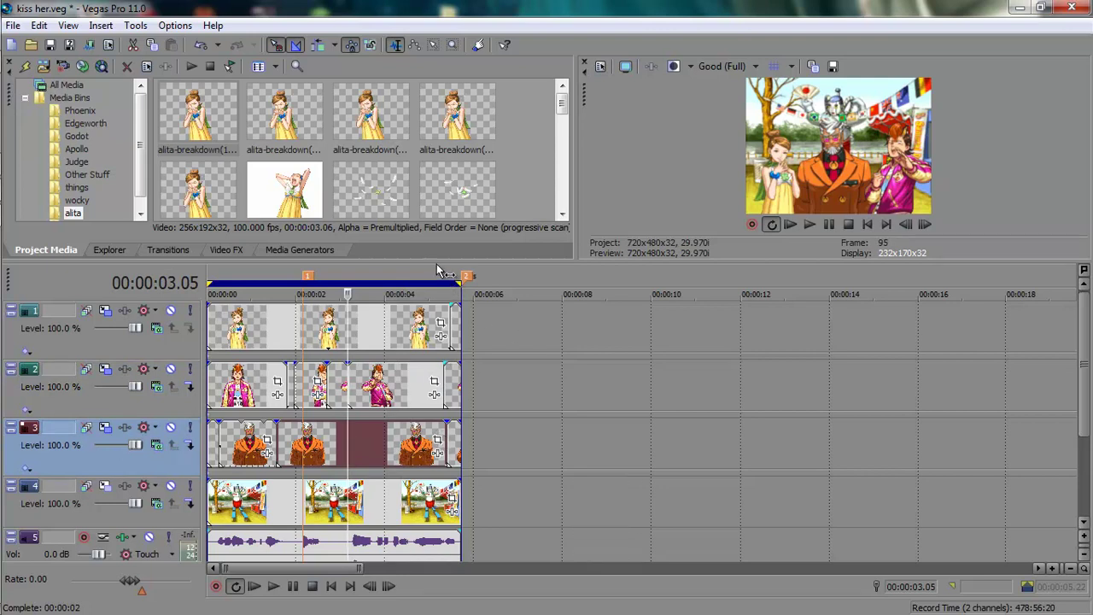
{"action": "left_click_drag", "start_coordinate": [437, 264], "coordinate": [438, 414]}
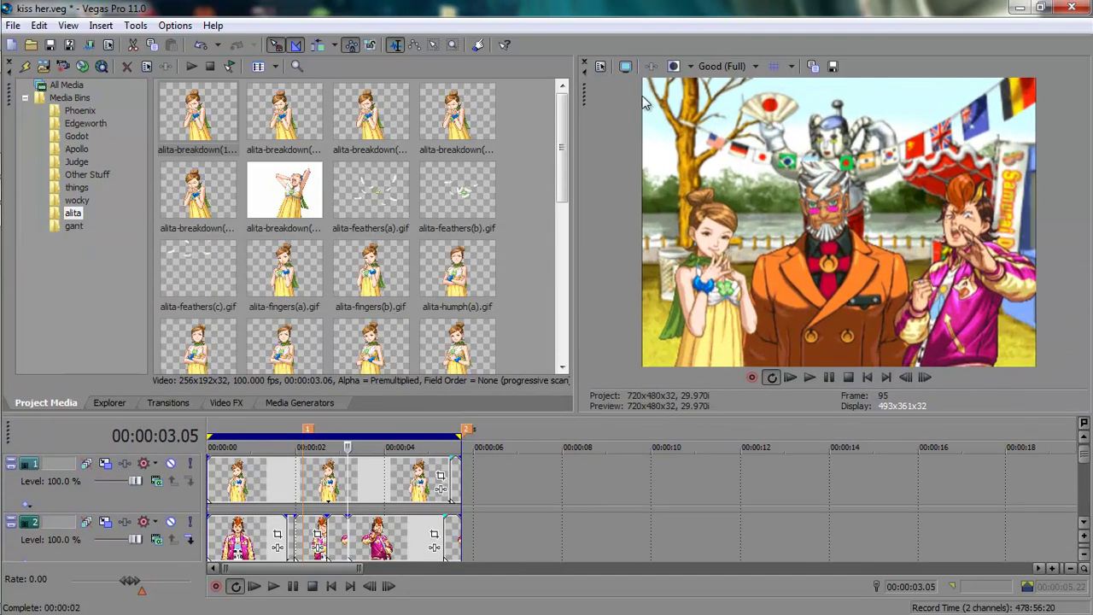
Return the cursor to 00:00:00.00 and play the kiss her scene through
{"action": "left_click", "coordinate": [226, 502]}
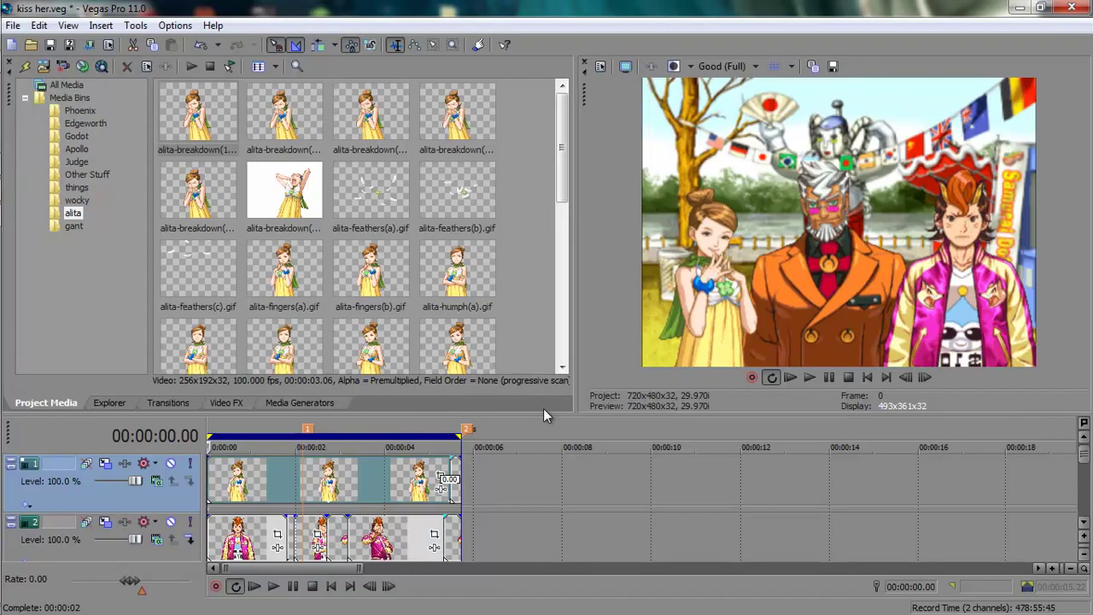
Show four timeline tracks, bring up the Camtasia Recorder from the tray, and restore Vegas to a window
{"action": "left_click_drag", "start_coordinate": [550, 424], "coordinate": [551, 300]}
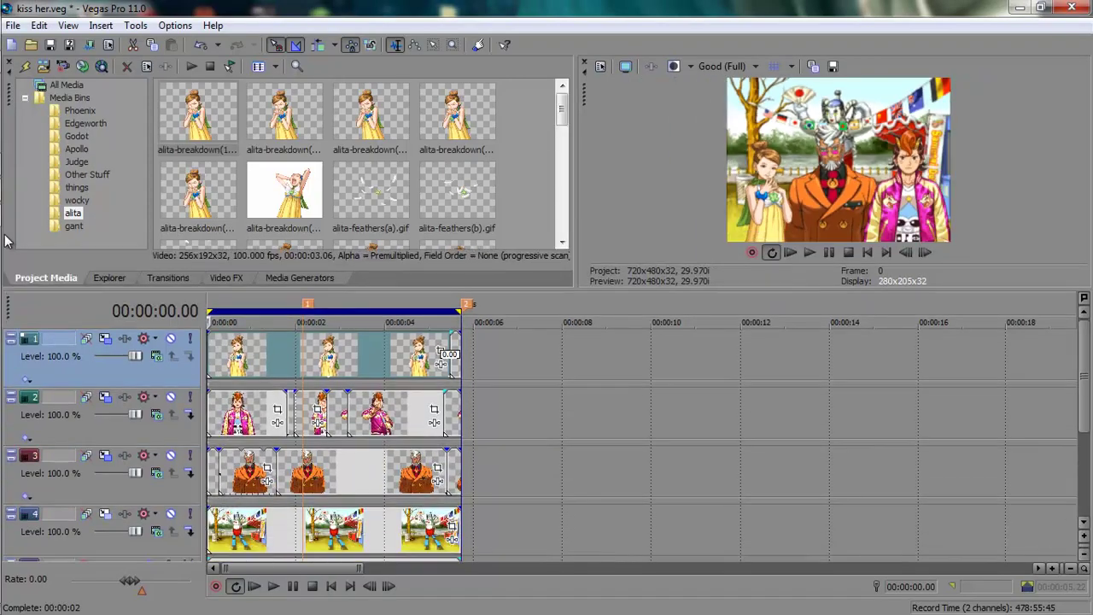
{"action": "mouse_move", "coordinate": [4, 247]}
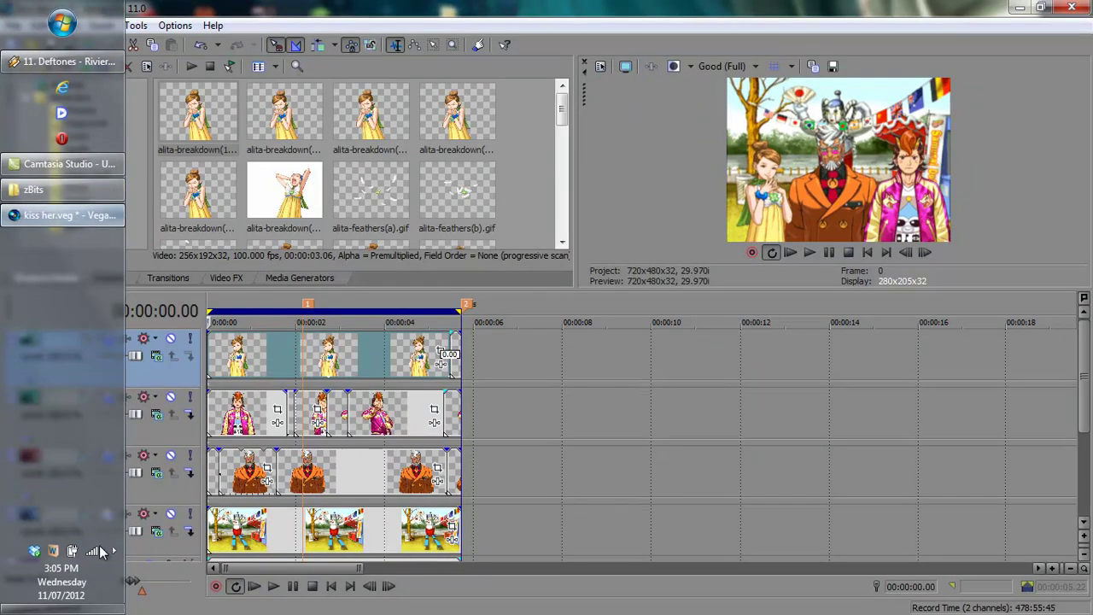
{"action": "left_click", "coordinate": [115, 552]}
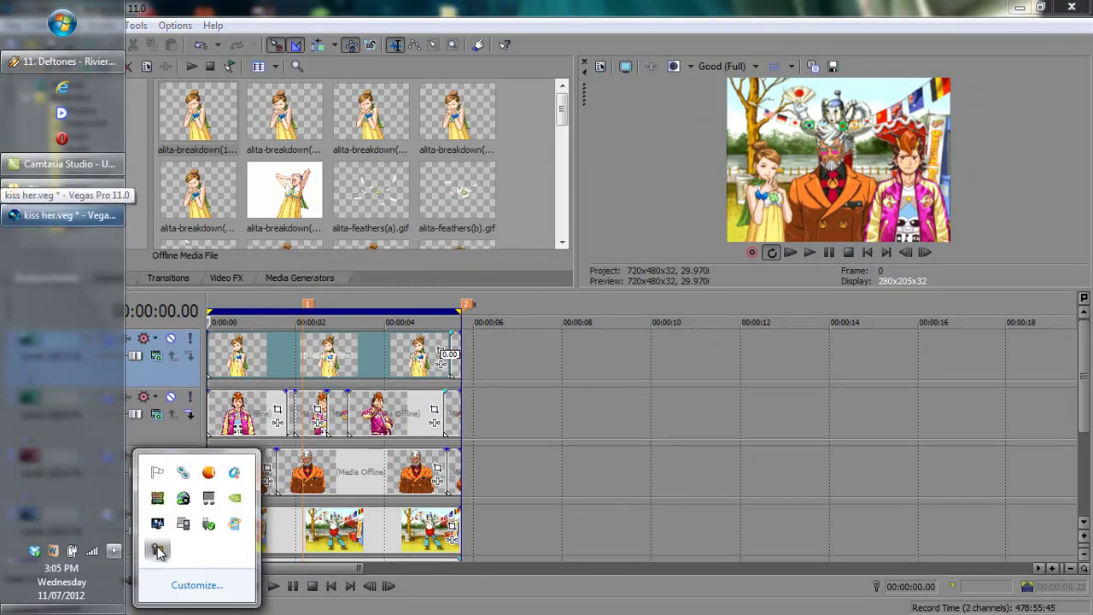
{"action": "left_click", "coordinate": [157, 549]}
{"action": "double_click", "coordinate": [628, 12]}
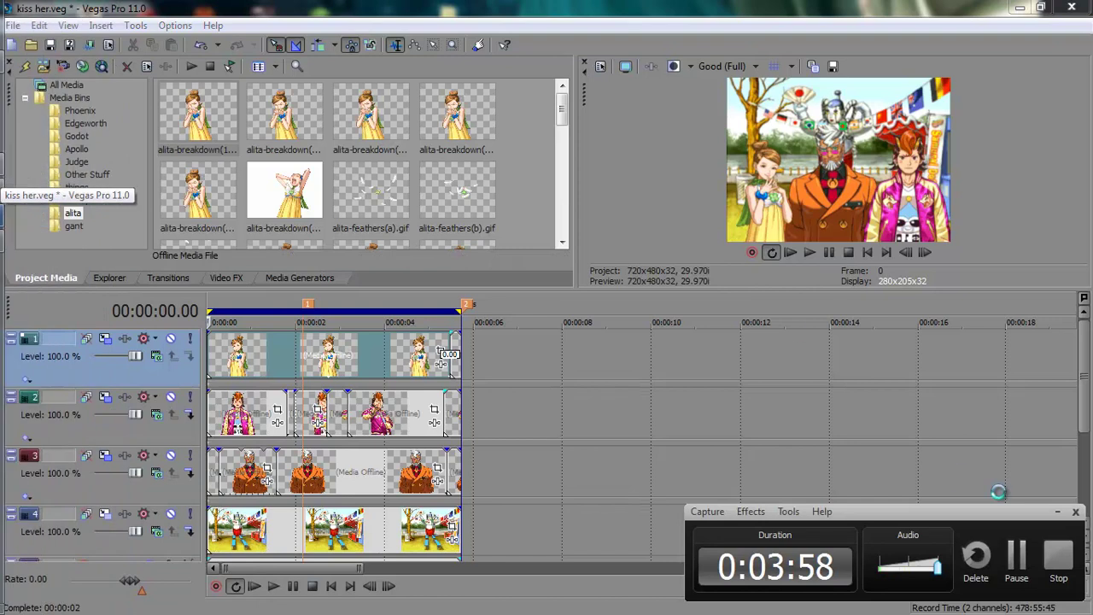